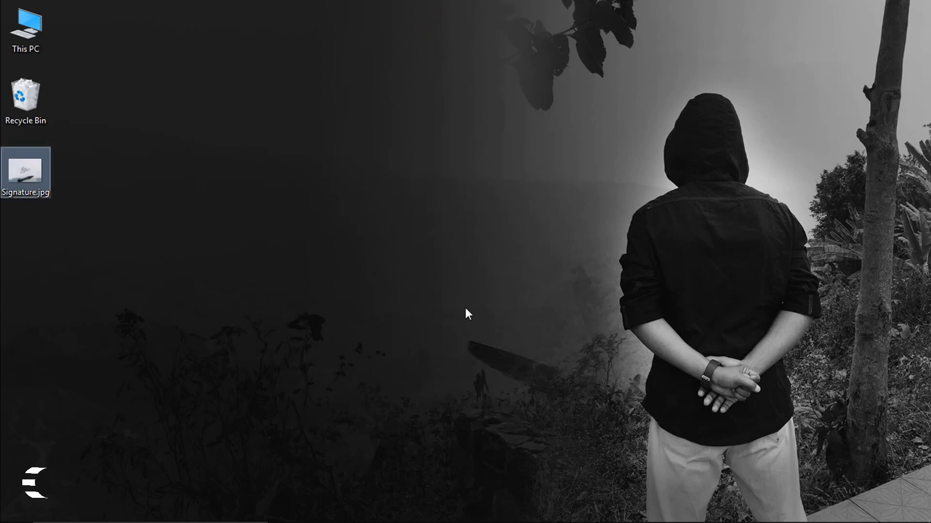
# Step: Open Signature.jpg from the desktop and examine the handwritten signature and date up close
pyautogui.doubleClick(35, 173)
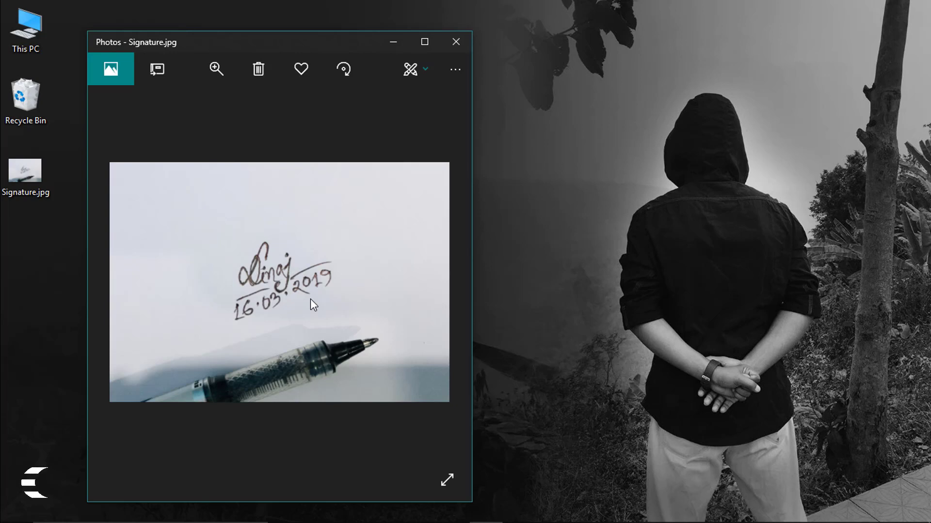
pyautogui.doubleClick(281, 272)
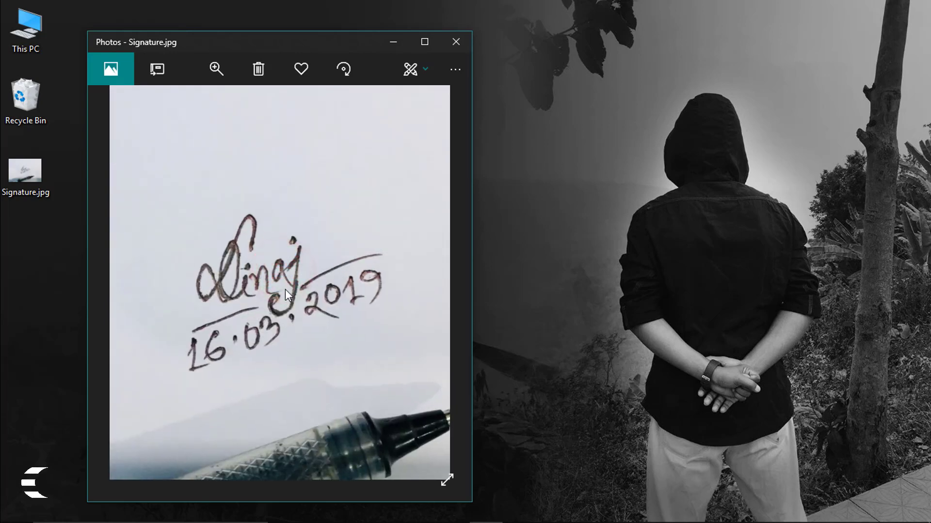
pyautogui.scroll(1, 258, 292)
pyautogui.scroll(5, 258, 291)
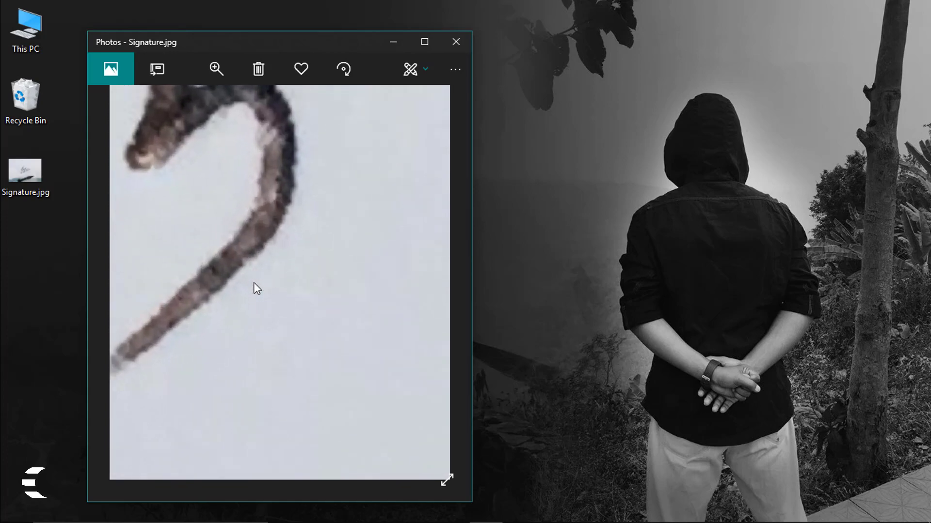
pyautogui.scroll(-5, 245, 228)
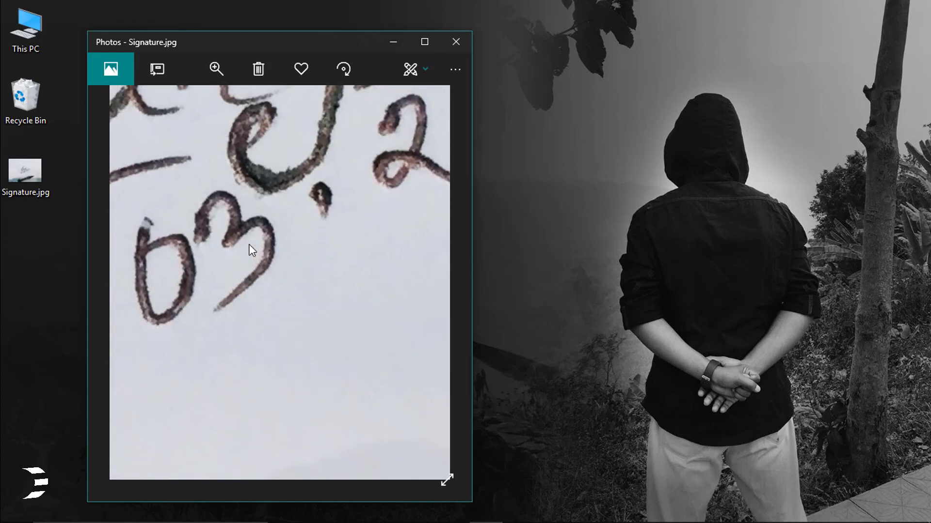
pyautogui.scroll(-4, 250, 236)
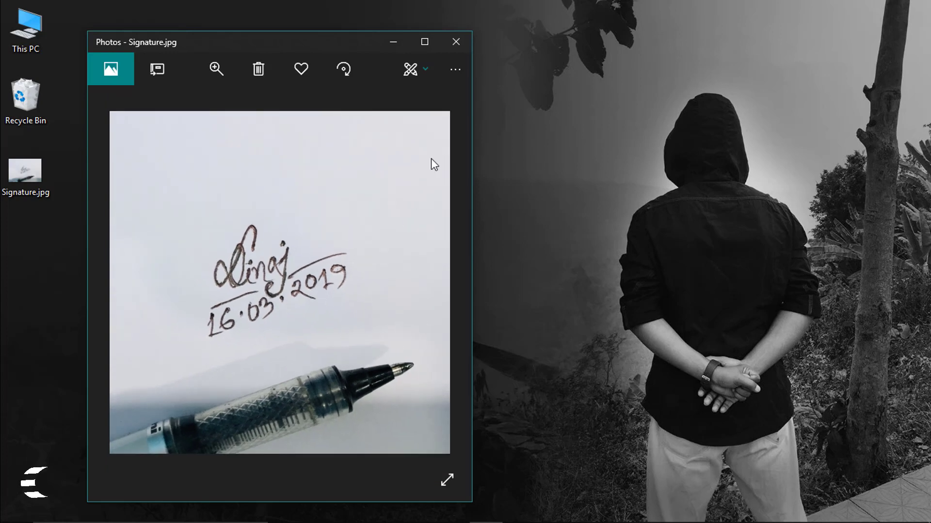
pyautogui.scroll(3, 315, 257)
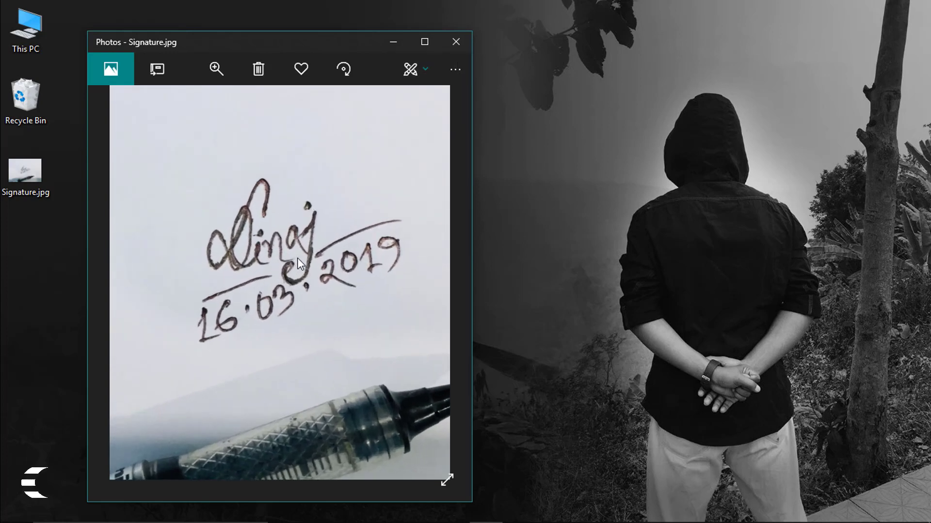
pyautogui.moveTo(315, 253); pyautogui.dragTo(308, 261)
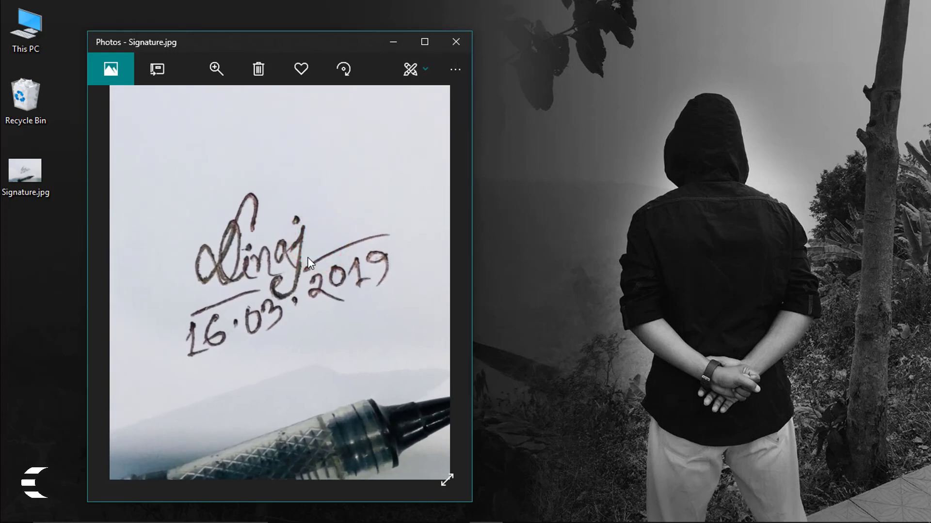
pyautogui.scroll(-3, 307, 263)
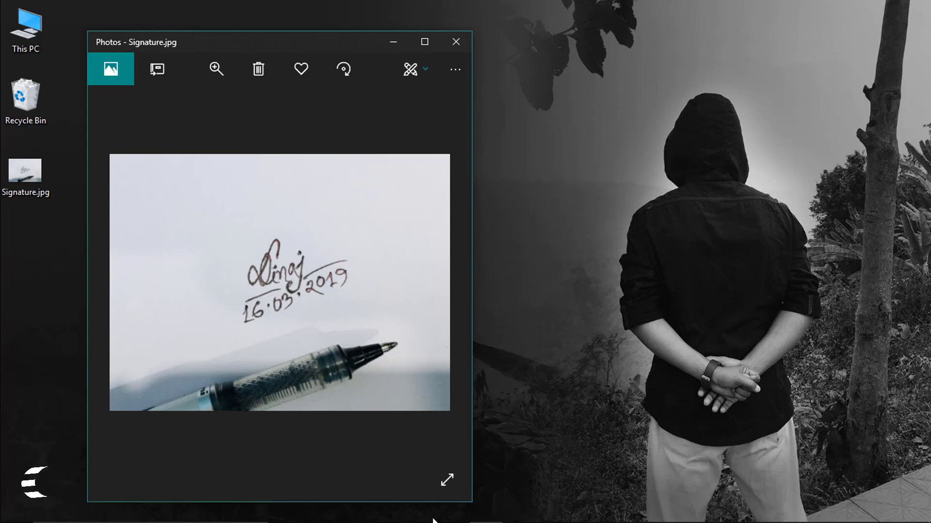
# Step: Switch to the Letterhead.docx document in Word, examine the signature above the printed name, and minimize the document
pyautogui.click(386, 514)
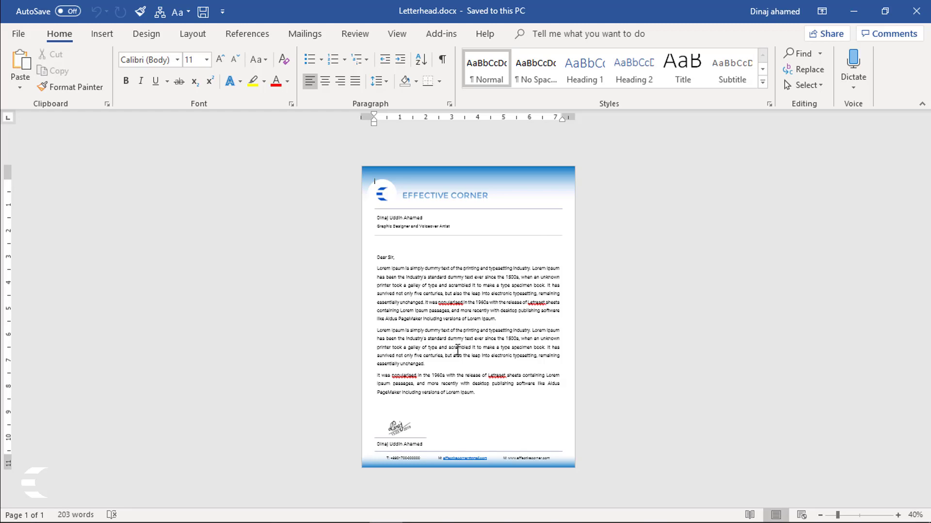
pyautogui.scroll(5, 415, 422)
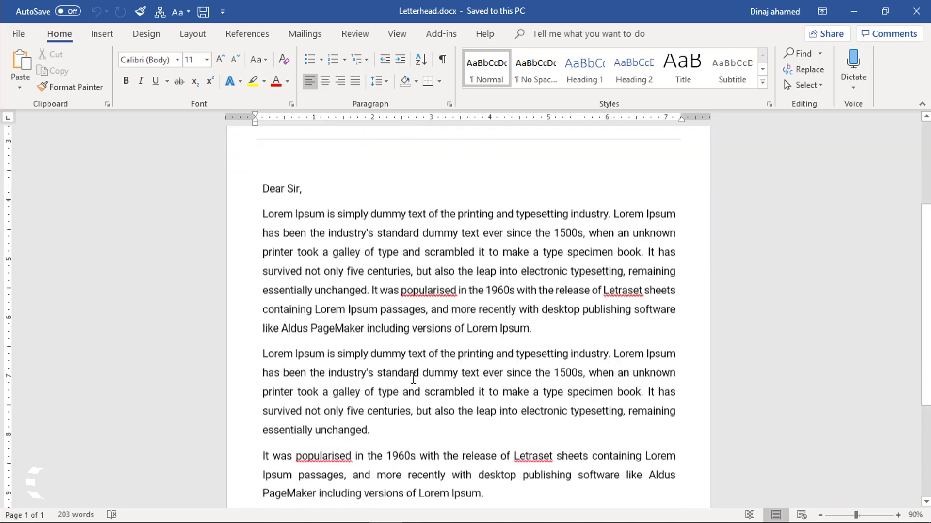
pyautogui.scroll(-3, 413, 378)
pyautogui.scroll(5, 303, 427)
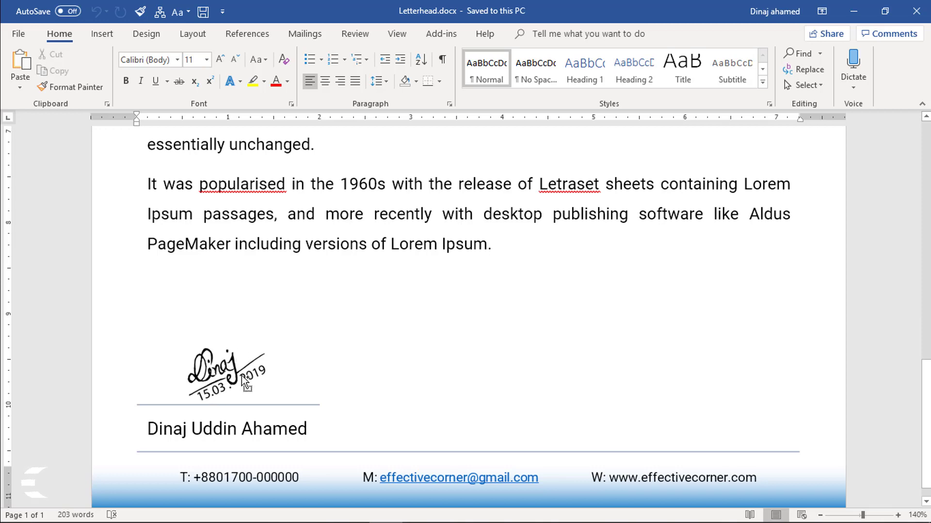
pyautogui.scroll(3, 205, 374)
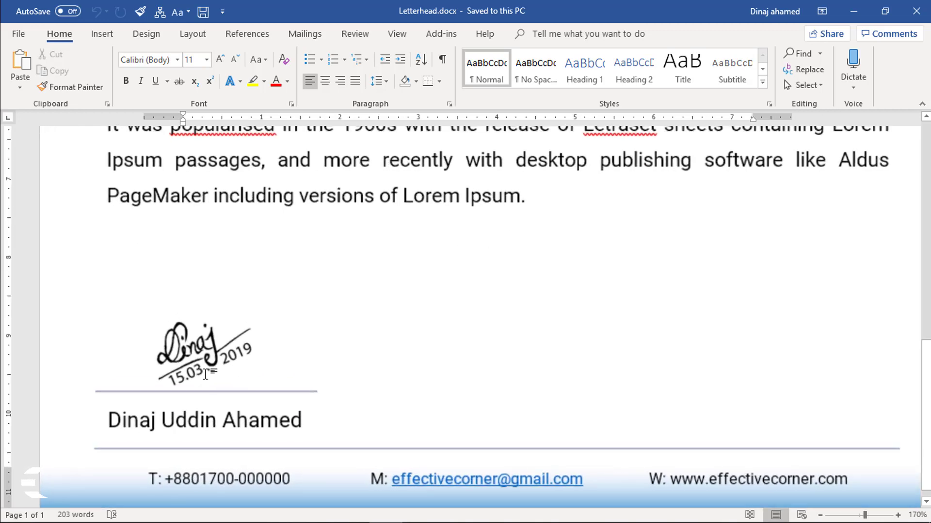
pyautogui.scroll(-8, 206, 374)
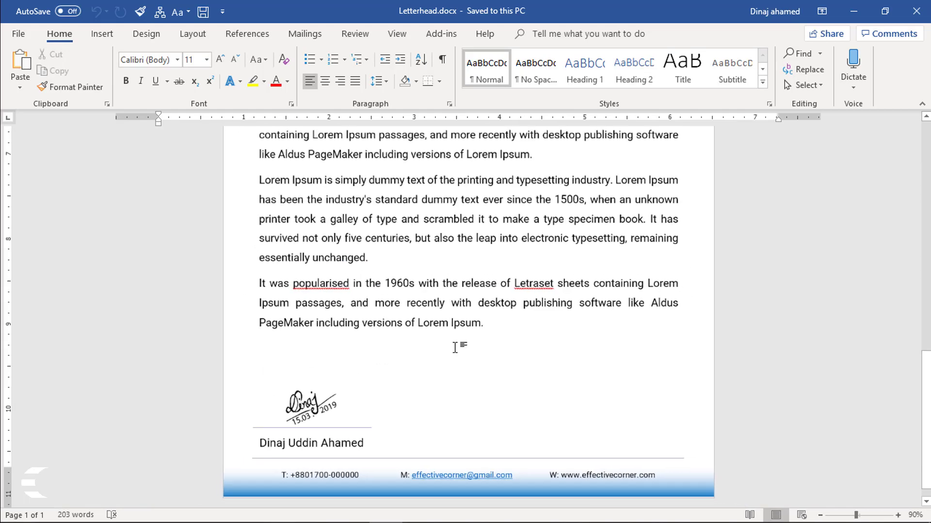
pyautogui.click(855, 12)
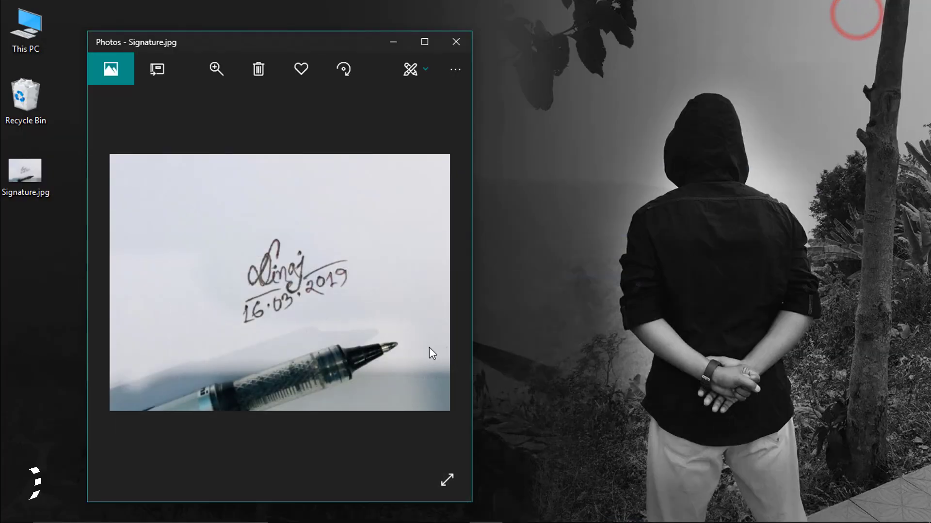
# Step: Switch to the CV in Illustrator, examine the signature at the page's lower right corner, and minimize the program
pyautogui.click(353, 515)
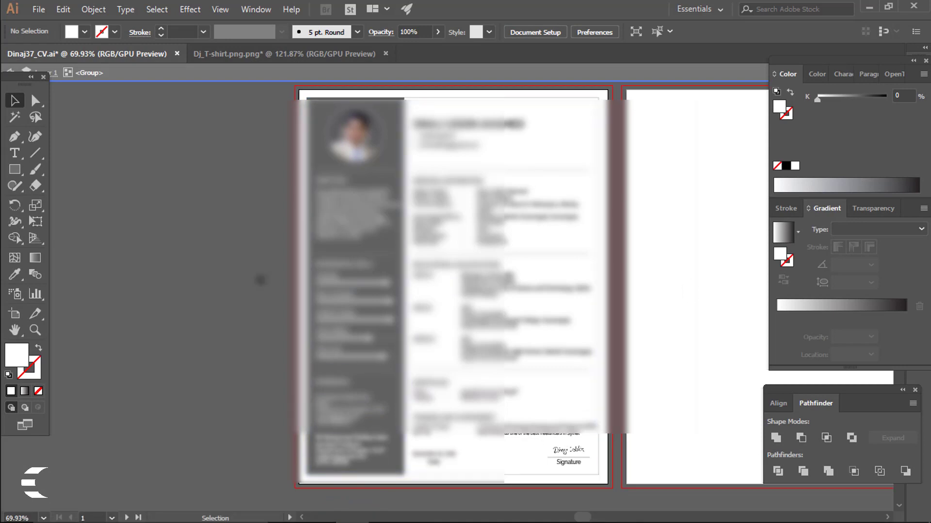
pyautogui.hscroll(-3, 580, 460)
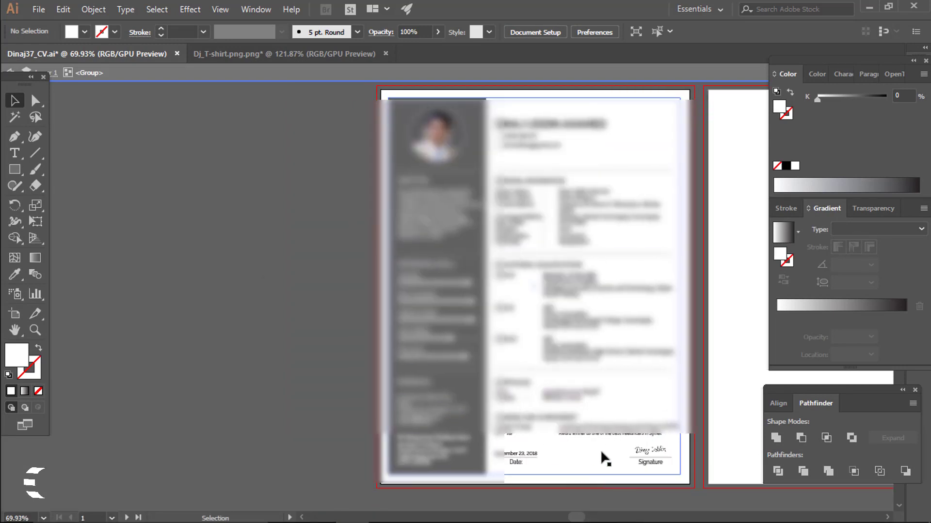
pyautogui.moveTo(622, 445); pyautogui.dragTo(727, 461)
pyautogui.moveTo(650, 433); pyautogui.dragTo(532, 366)
pyautogui.moveTo(573, 403)
pyautogui.mouseDown()
pyautogui.moveTo(696, 467)
pyautogui.moveTo(573, 405)
pyautogui.mouseUp()
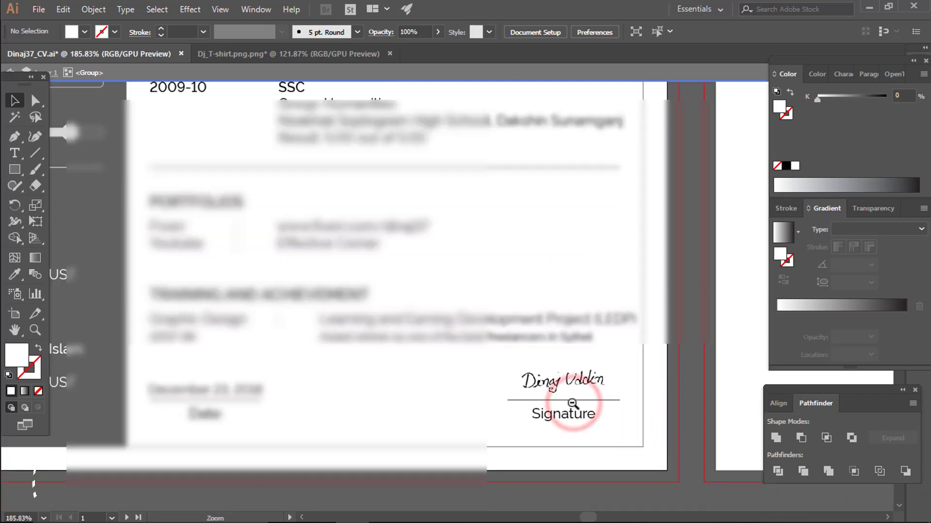
pyautogui.click(870, 9)
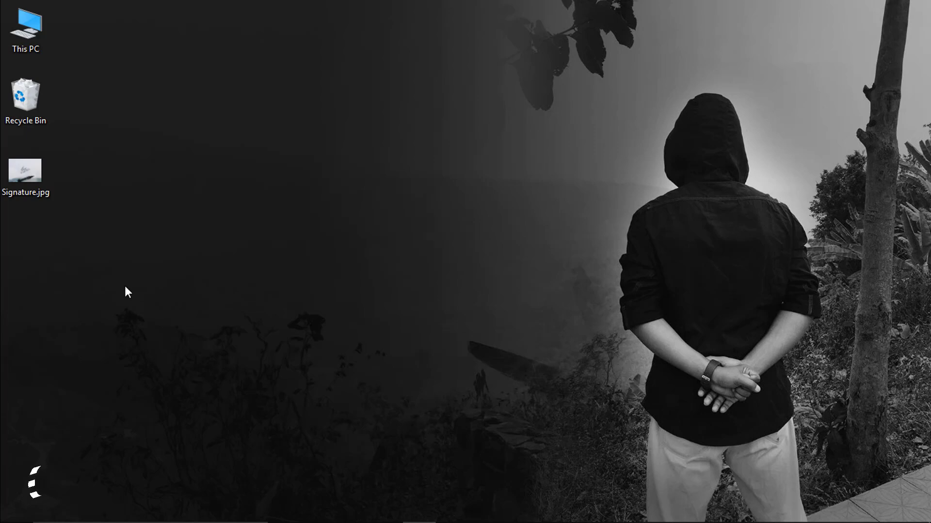
# Step: Open the desktop file Signature.jpg with Adobe Photoshop CC 2017
pyautogui.rightClick(34, 185)
pyautogui.click(170, 318)
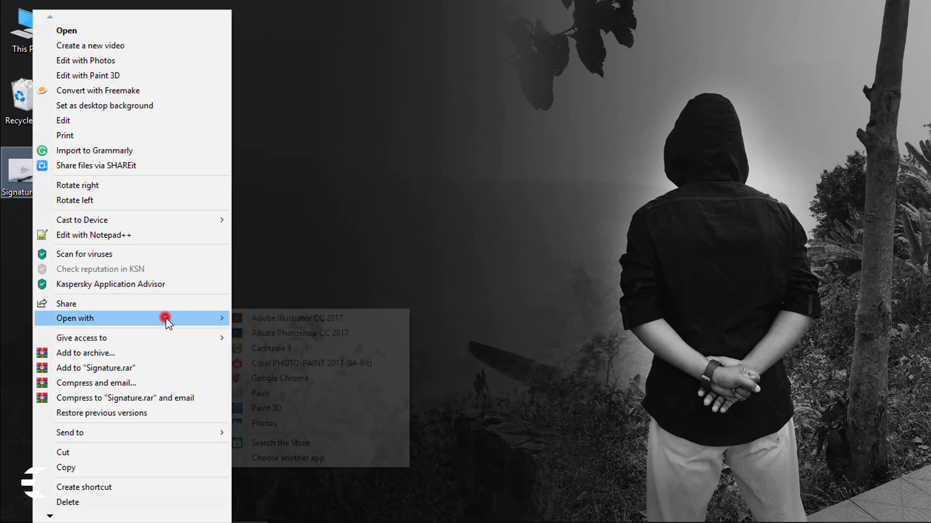
pyautogui.click(244, 333)
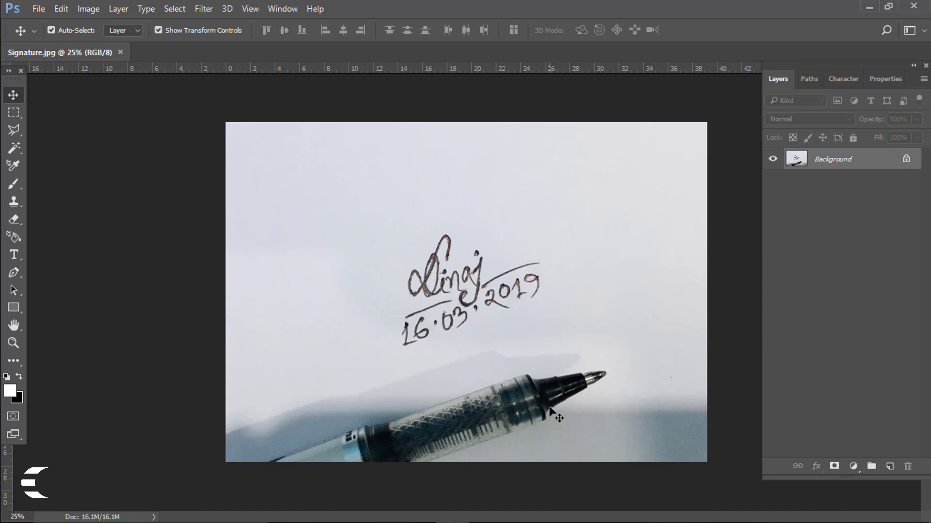
# Step: Crop the photo tightly around the handwritten signature and date, leaving out the pen
pyautogui.press('c')
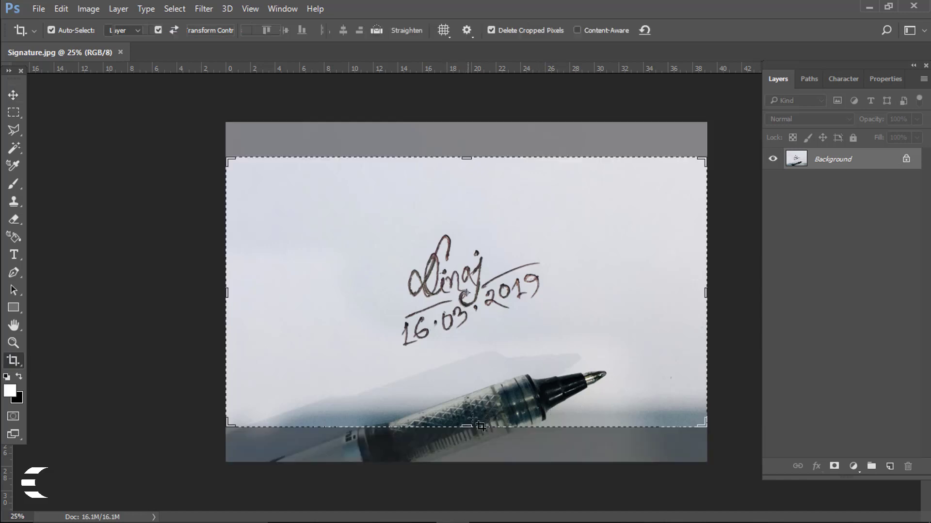
pyautogui.moveTo(707, 426); pyautogui.dragTo(636, 395)
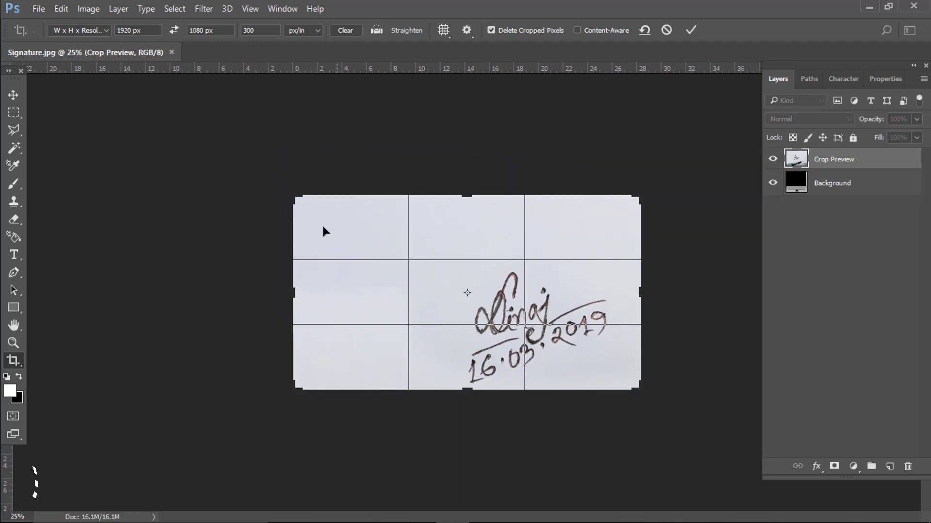
pyautogui.moveTo(294, 204); pyautogui.dragTo(361, 227)
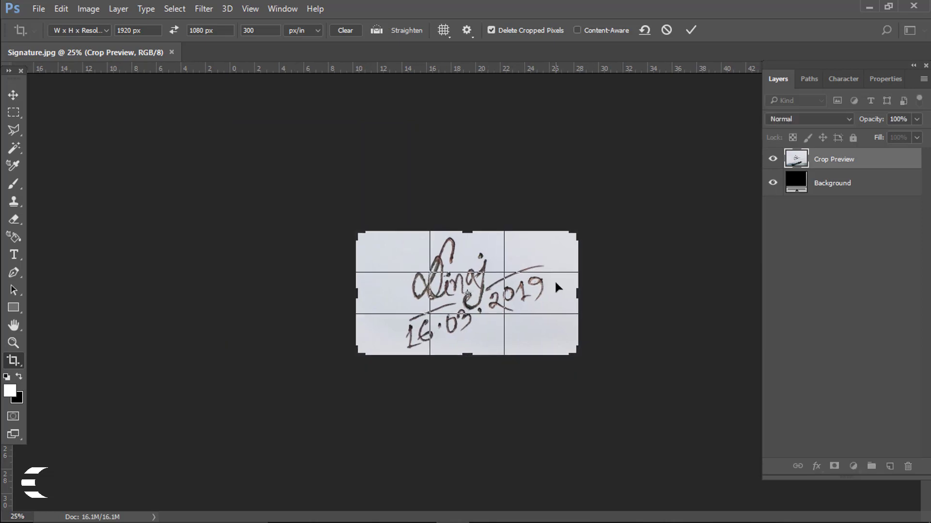
pyautogui.click(691, 31)
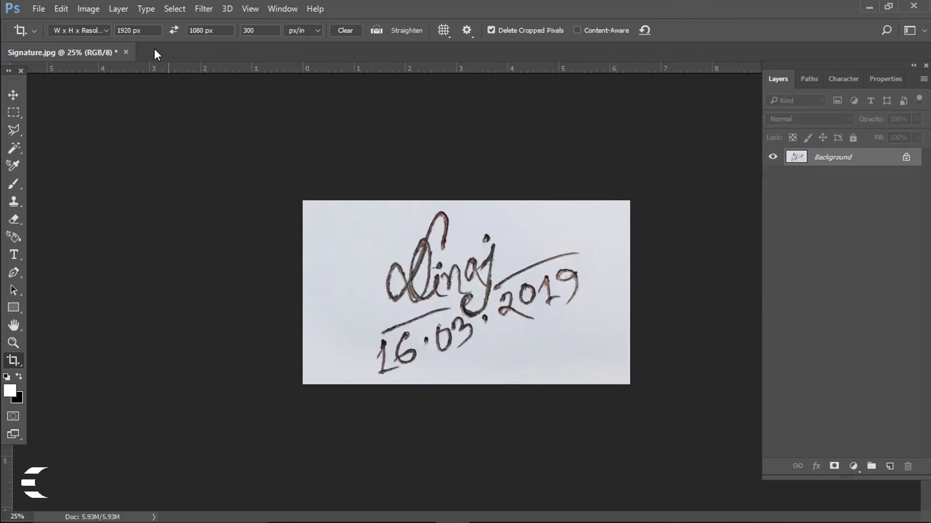
# Step: Convert the cropped signature image to grayscale tones with a Black & White adjustment at its default settings
pyautogui.click(87, 8)
pyautogui.moveTo(124, 43)
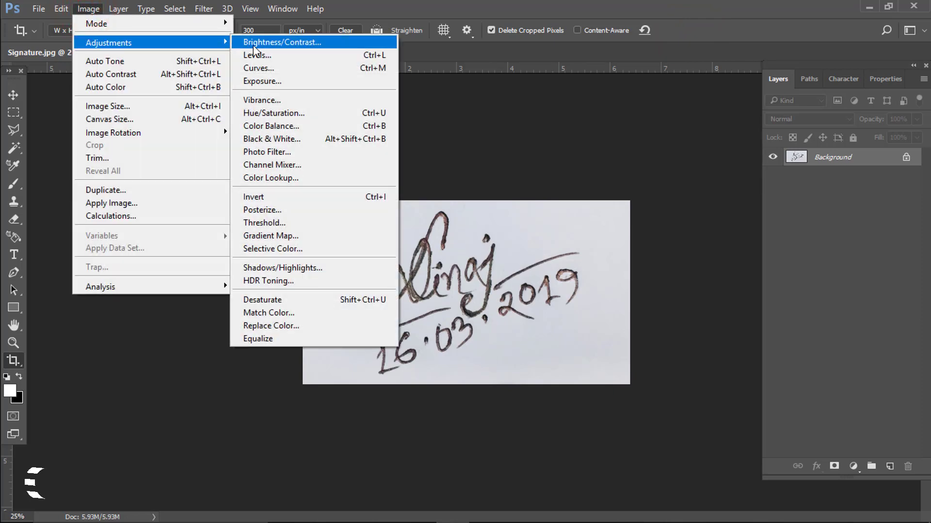
pyautogui.click(307, 140)
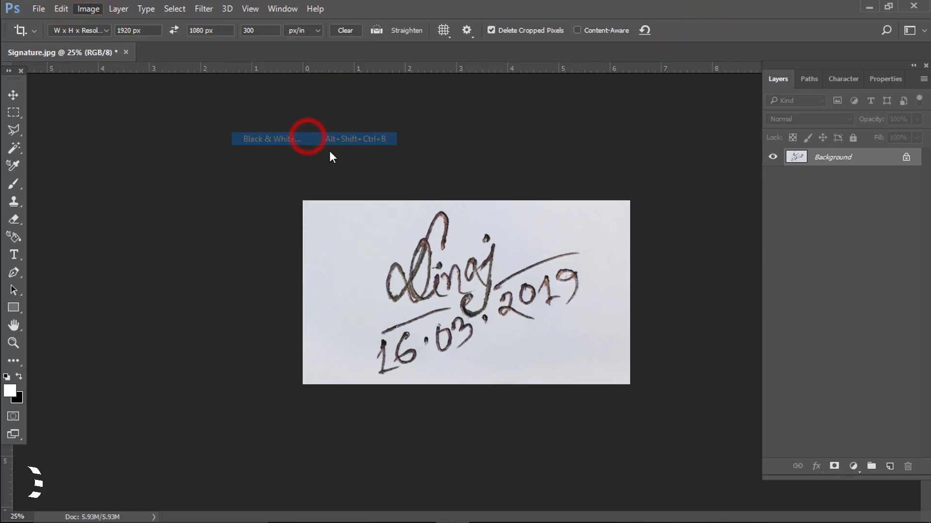
pyautogui.click(835, 83)
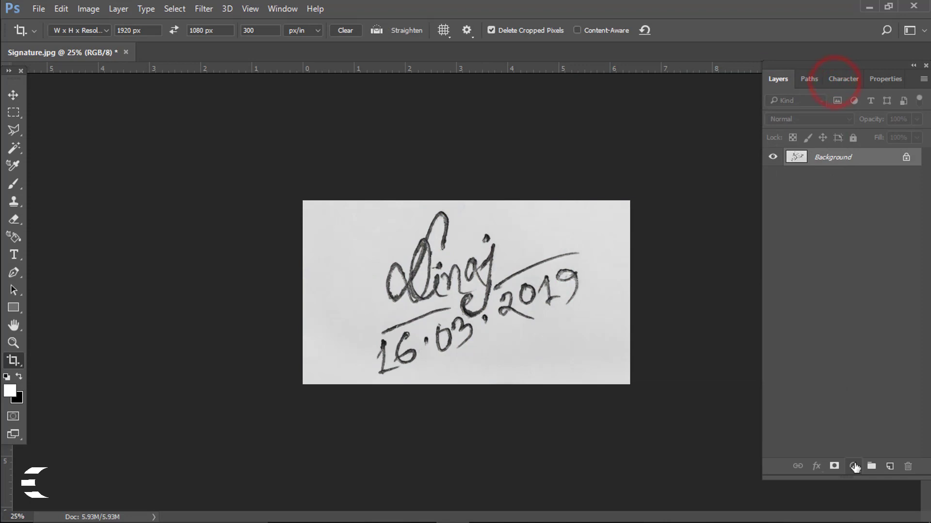
# Step: Add a Levels adjustment layer with input levels 107, 0.75 and 223 to darken the ink and whiten the paper
pyautogui.click(854, 467)
pyautogui.click(856, 240)
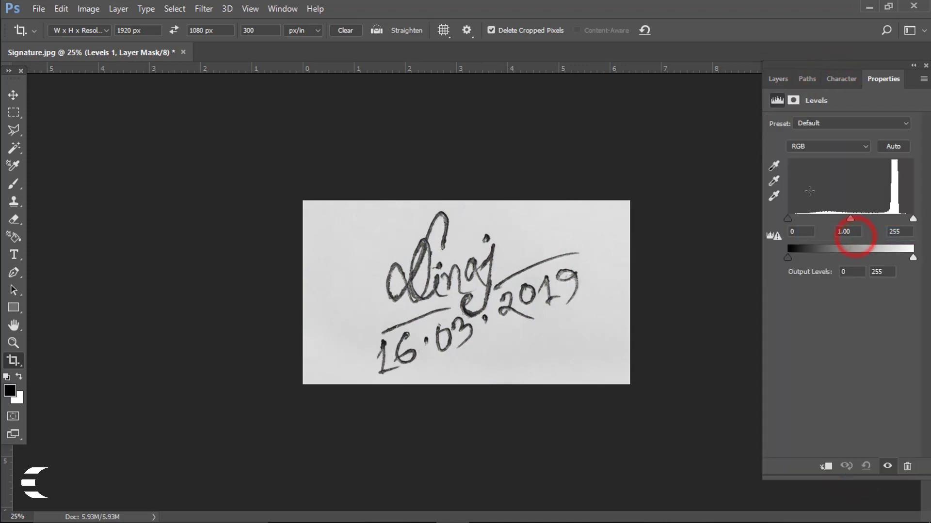
pyautogui.moveTo(786, 221)
pyautogui.mouseDown()
pyautogui.moveTo(834, 230)
pyautogui.moveTo(872, 219)
pyautogui.moveTo(855, 222)
pyautogui.mouseUp()
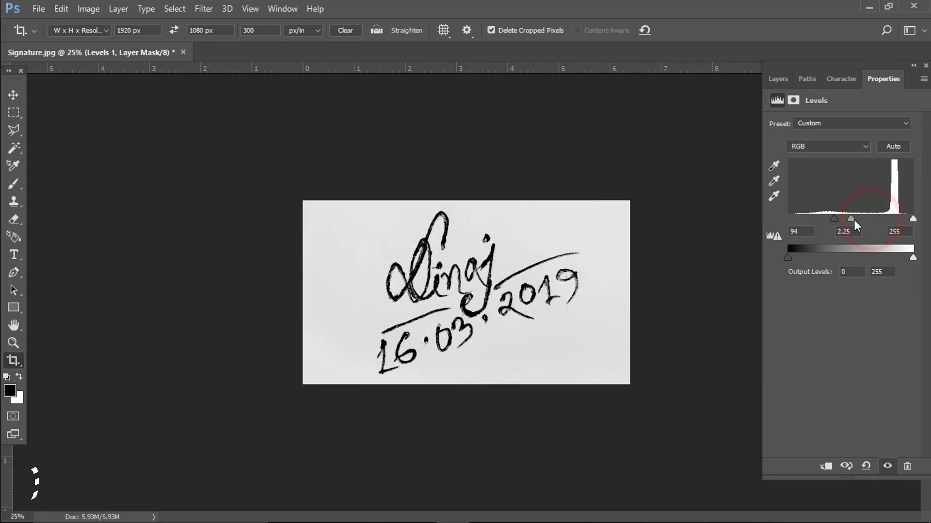
pyautogui.moveTo(913, 219); pyautogui.dragTo(838, 222)
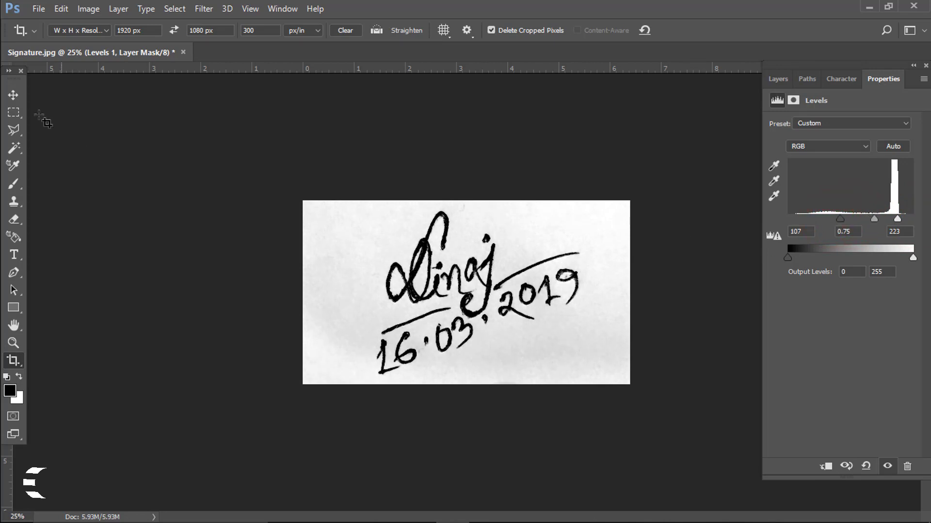
pyautogui.click(778, 78)
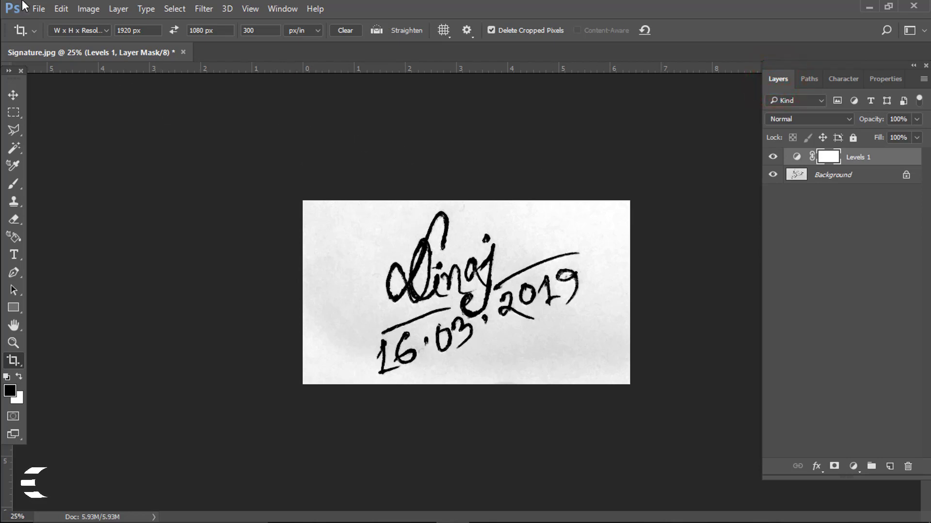
# Step: Save the cleaned-up signature to the desktop as a JPEG named Signature final.jpg, accepting the default JPEG options
pyautogui.click(36, 8)
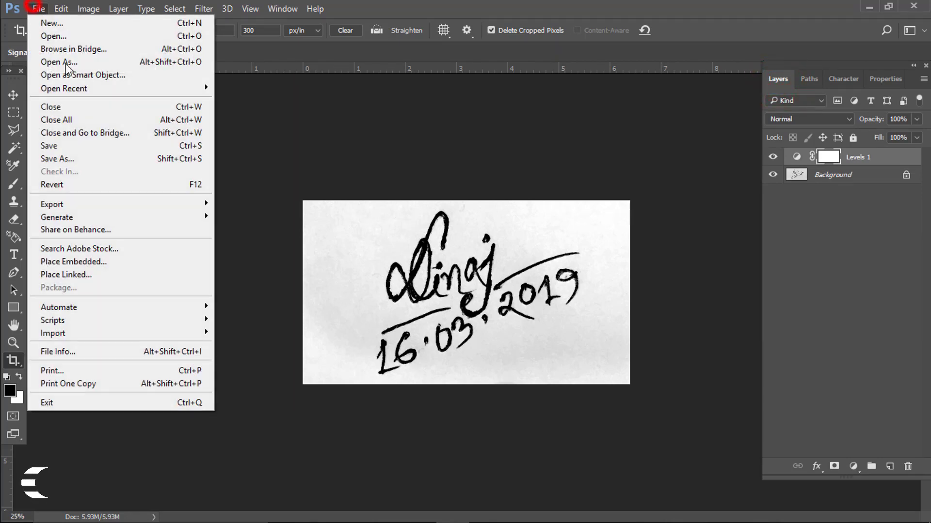
pyautogui.click(148, 146)
pyautogui.click(345, 378)
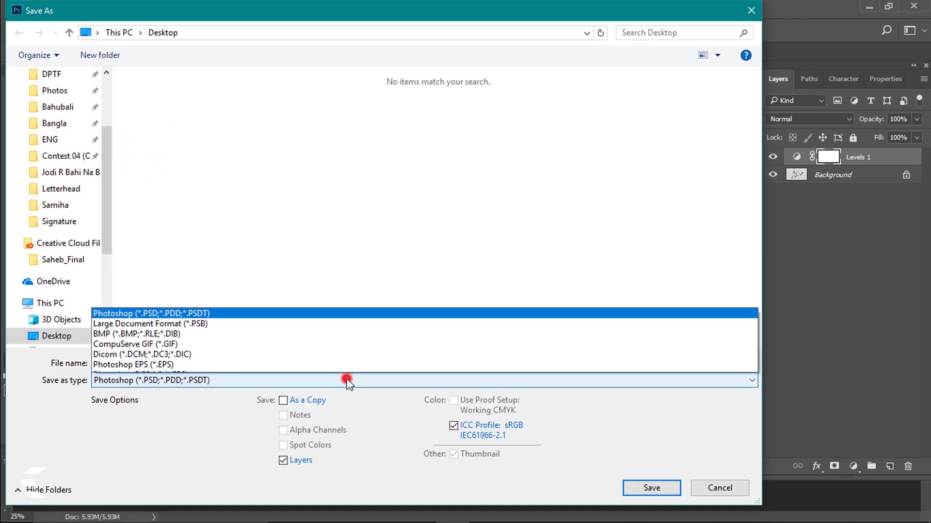
pyautogui.click(400, 248)
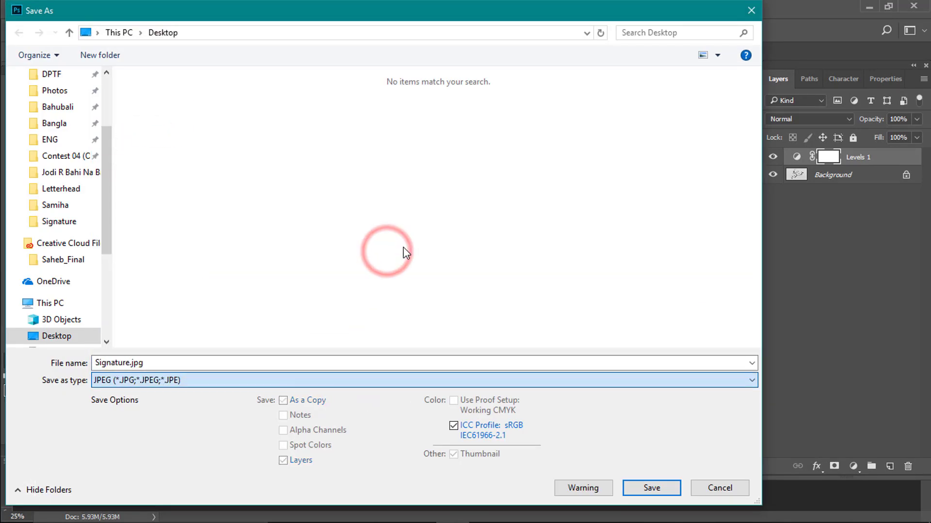
pyautogui.click(130, 363)
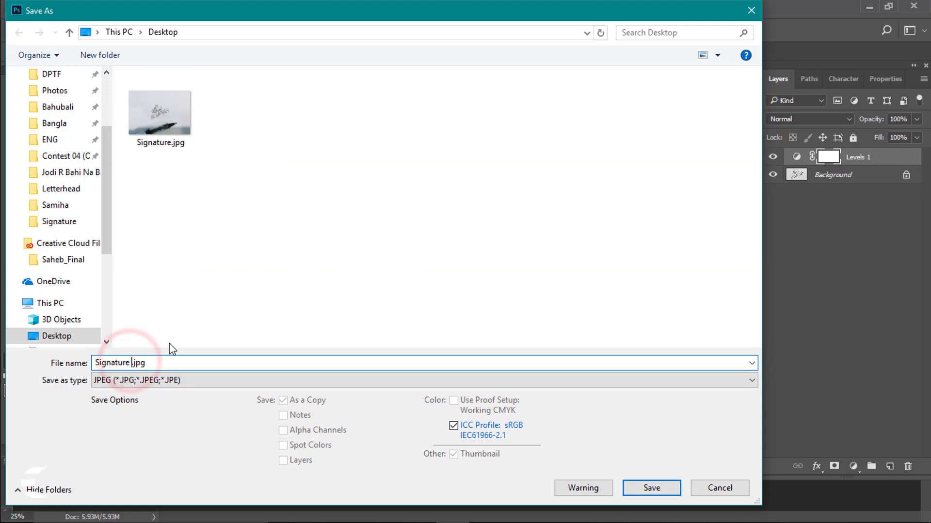
pyautogui.write('final')
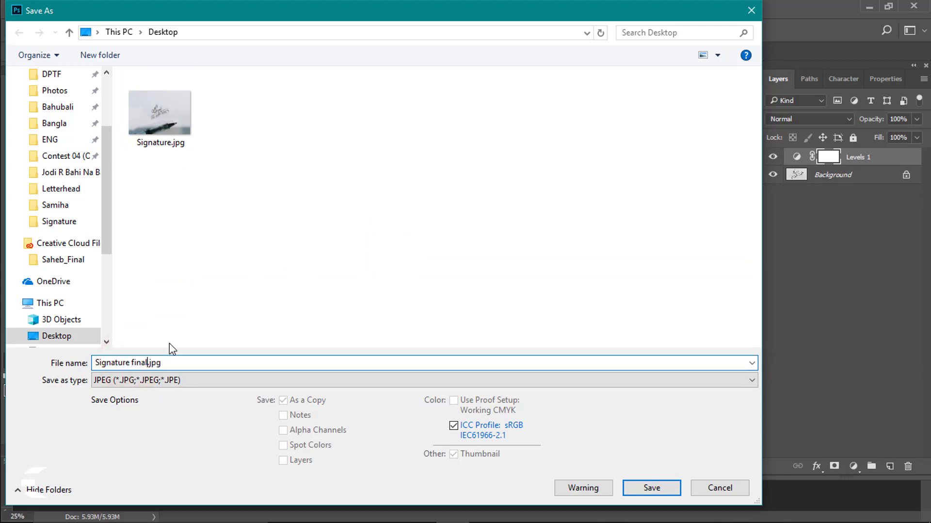
pyautogui.press('Return')
pyautogui.press('Return')
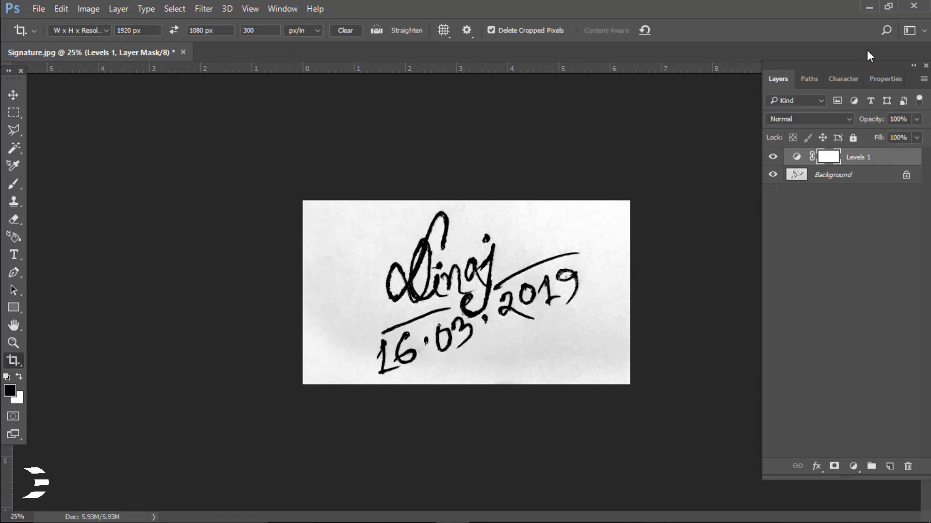
# Step: Minimise Photoshop and open the desktop file Signature final.jpg with Adobe Illustrator
pyautogui.click(872, 8)
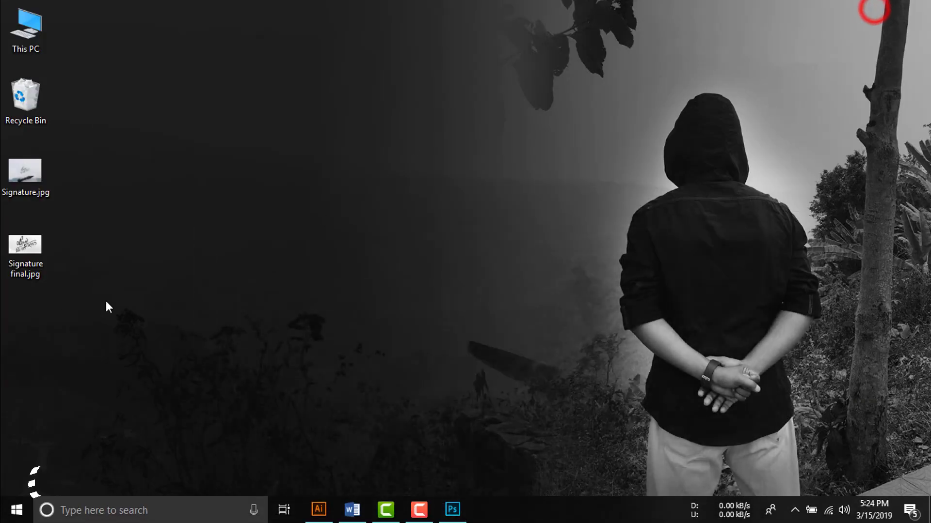
pyautogui.rightClick(38, 247)
pyautogui.click(197, 316)
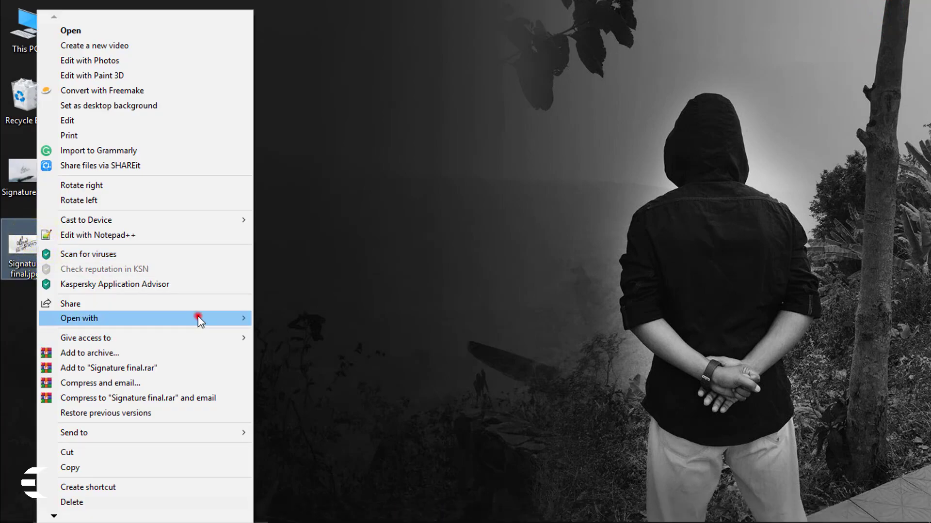
pyautogui.click(295, 320)
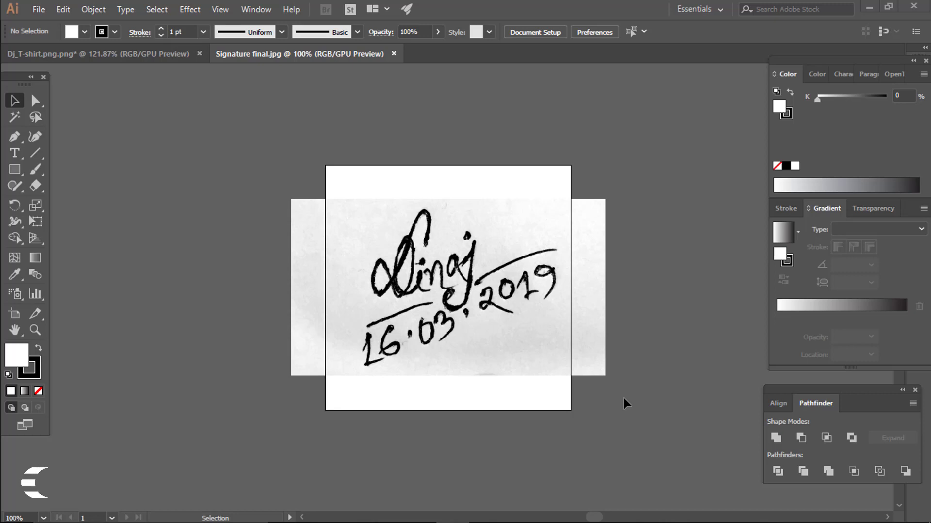
# Step: Move the signature image off the artboard onto the empty canvas to its left and deselect it
pyautogui.press('space')
pyautogui.click(578, 352)
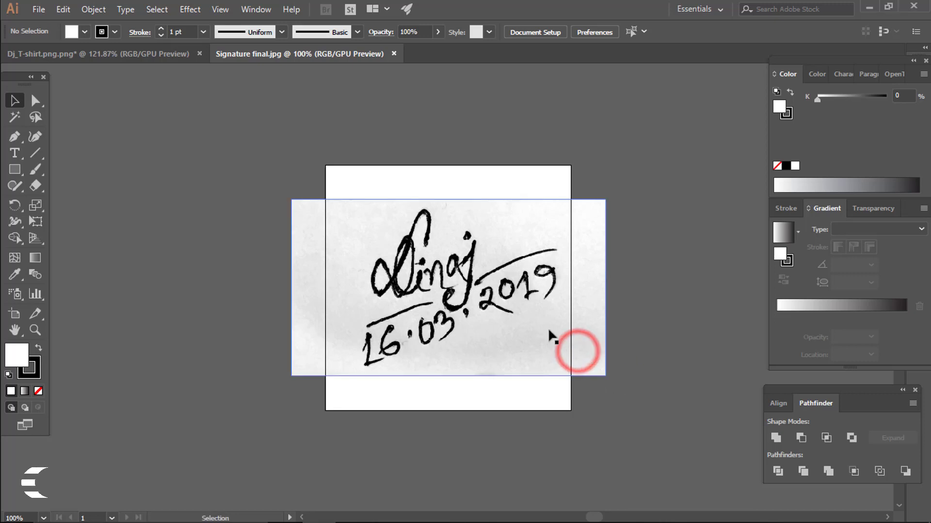
pyautogui.press('space')
pyautogui.moveTo(536, 322); pyautogui.dragTo(713, 326)
pyautogui.moveTo(640, 309); pyautogui.dragTo(310, 303)
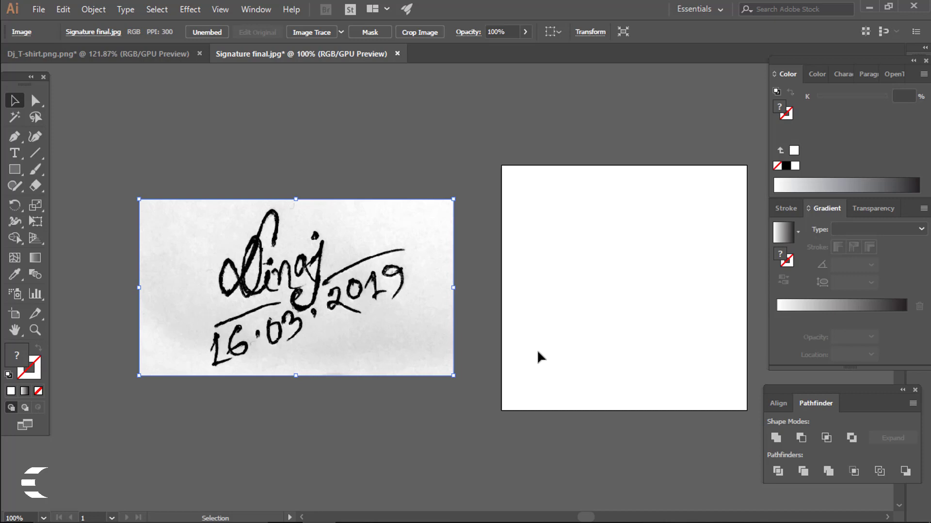
pyautogui.click(479, 285)
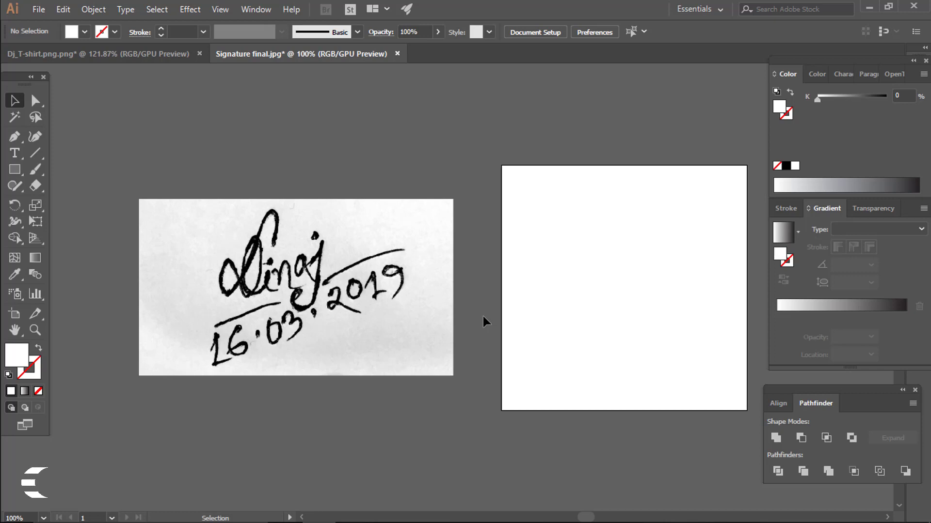
# Step: Inspect the signature's rough pixel edges up close and place a copy of the image to the left of the original
pyautogui.moveTo(417, 290)
pyautogui.mouseDown()
pyautogui.moveTo(588, 297)
pyautogui.moveTo(574, 264)
pyautogui.moveTo(589, 266)
pyautogui.mouseUp()
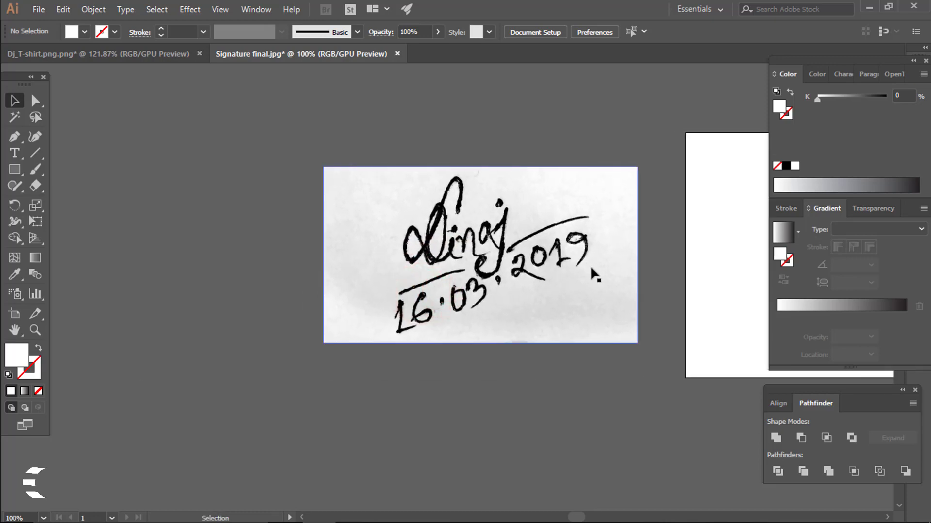
pyautogui.hotkey('ctrl', 'alt', 'space')
pyautogui.moveTo(484, 234); pyautogui.dragTo(690, 350)
pyautogui.moveTo(444, 241); pyautogui.dragTo(613, 367)
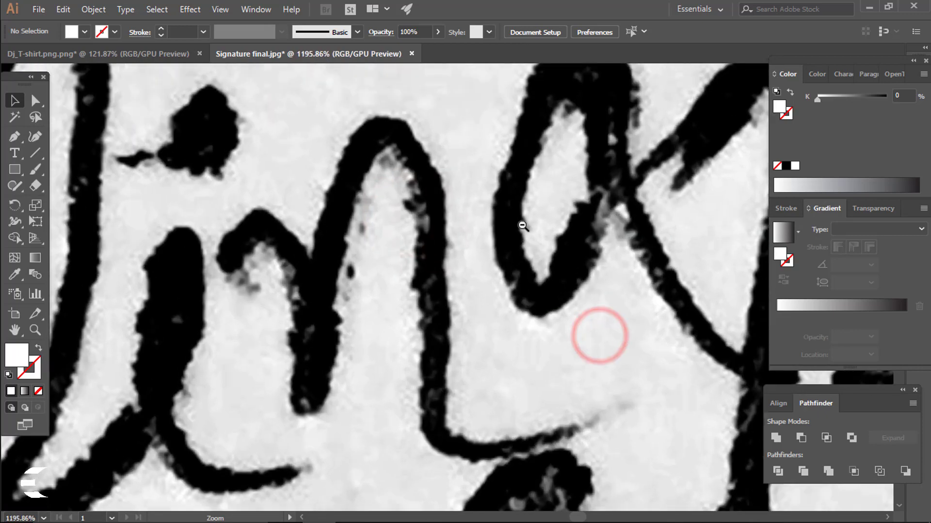
pyautogui.moveTo(534, 204); pyautogui.dragTo(667, 293)
pyautogui.moveTo(661, 291); pyautogui.dragTo(415, 238)
pyautogui.moveTo(512, 293); pyautogui.dragTo(437, 286)
pyautogui.moveTo(530, 285)
pyautogui.mouseDown()
pyautogui.moveTo(645, 279)
pyautogui.moveTo(270, 285)
pyautogui.mouseUp()
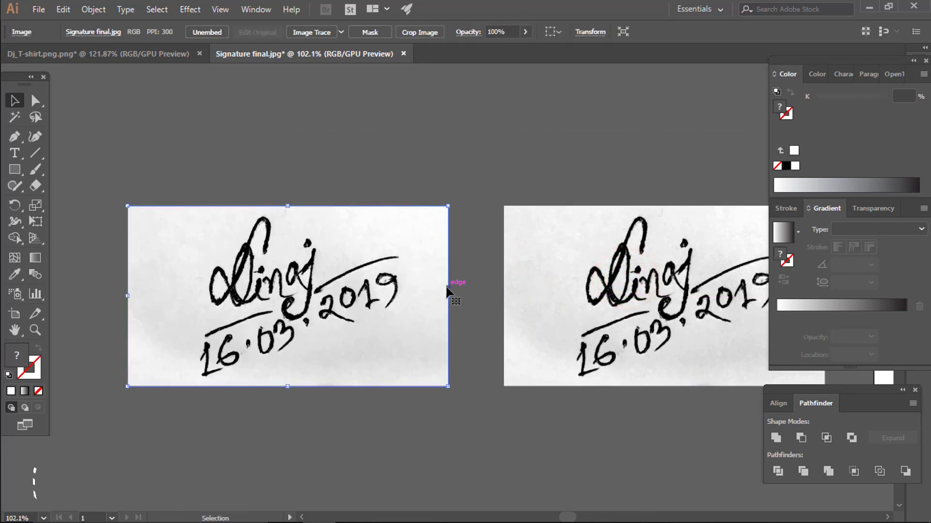
# Step: Convert the left signature image to vector paths using Image Trace with the default preset, and expand the tracing
pyautogui.click(606, 248)
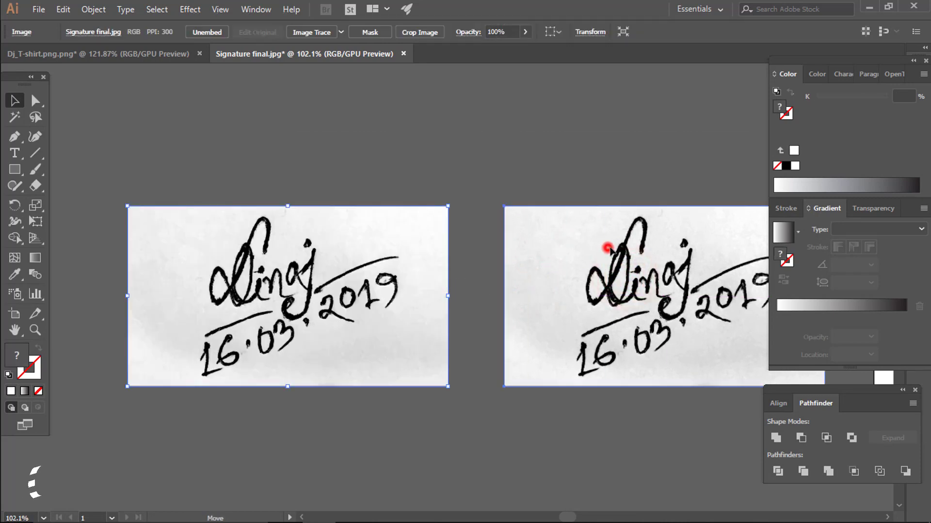
pyautogui.click(302, 263)
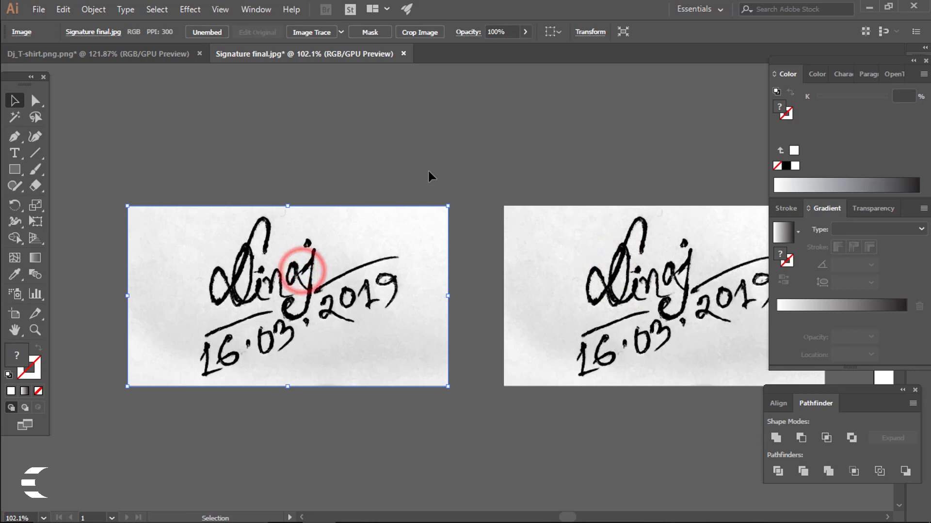
pyautogui.click(312, 137)
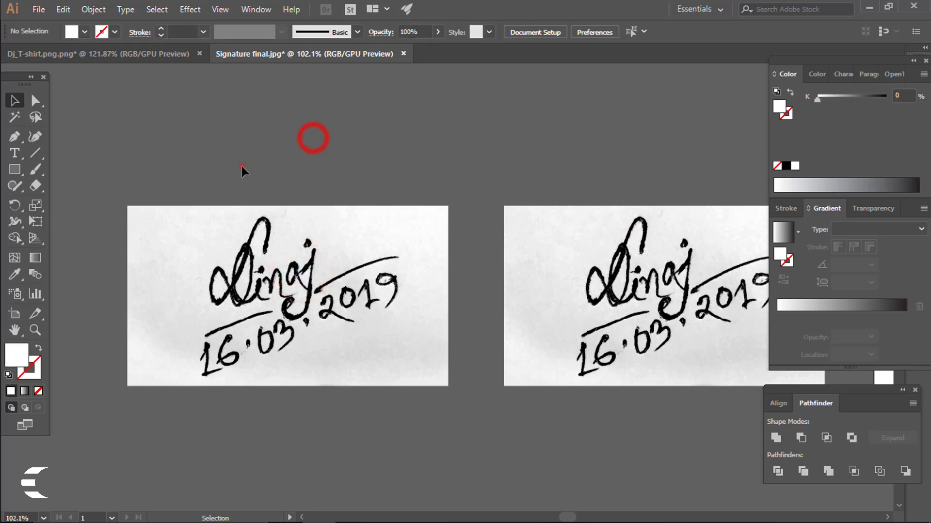
pyautogui.moveTo(241, 166); pyautogui.dragTo(434, 364)
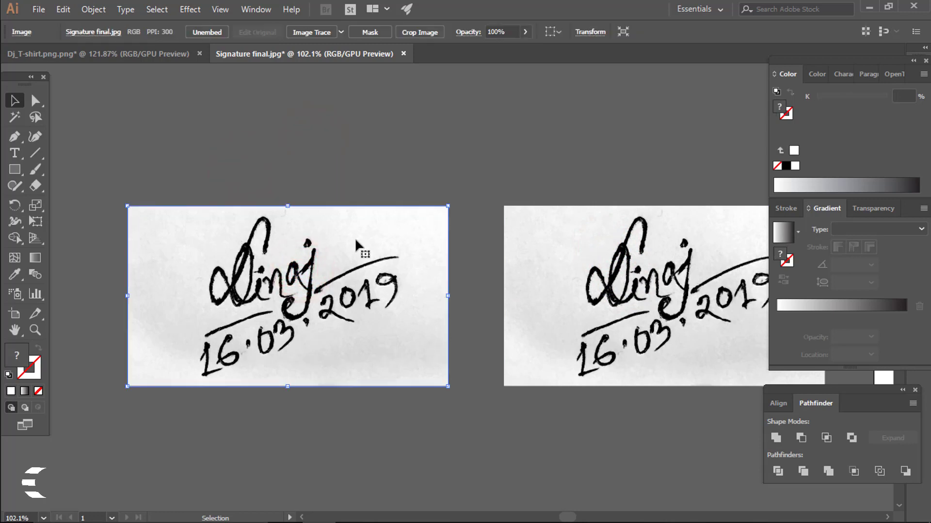
pyautogui.click(325, 33)
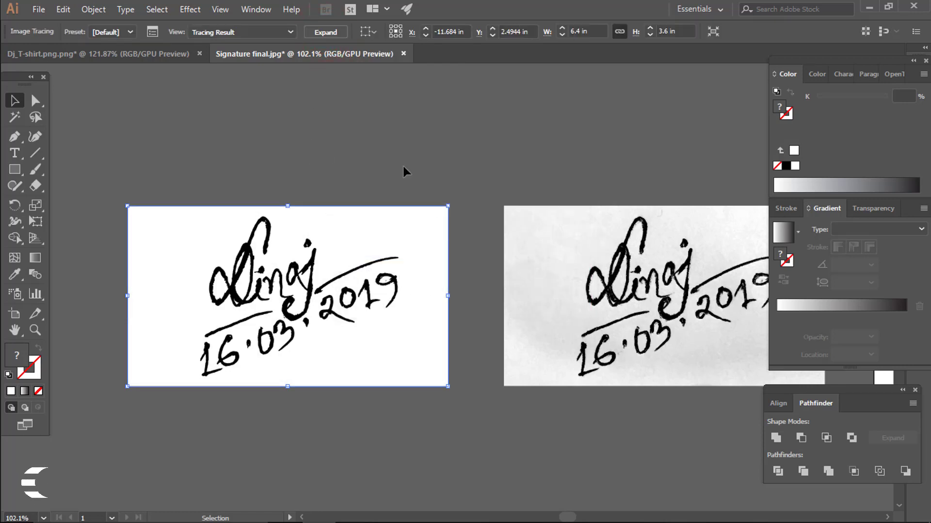
pyautogui.click(334, 33)
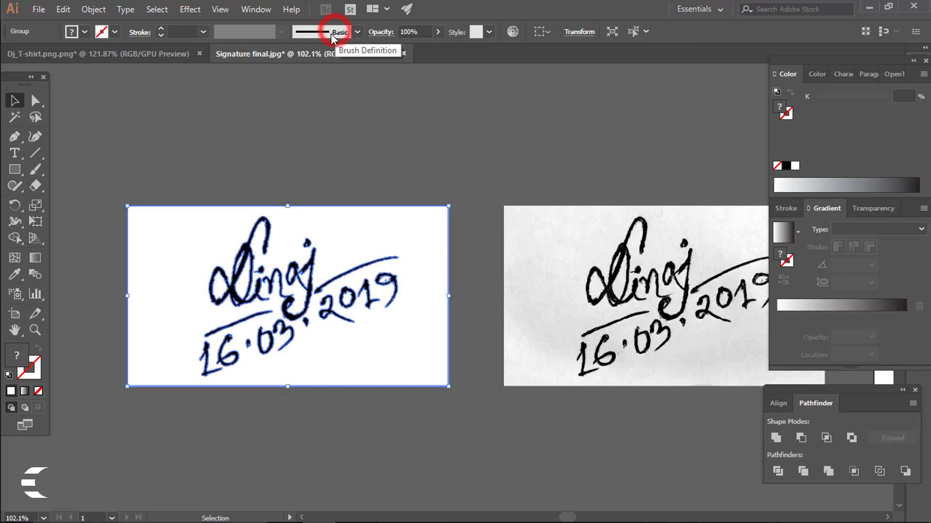
# Step: Ungroup the expanded tracing and delete the white background shape behind the signature
pyautogui.rightClick(335, 248)
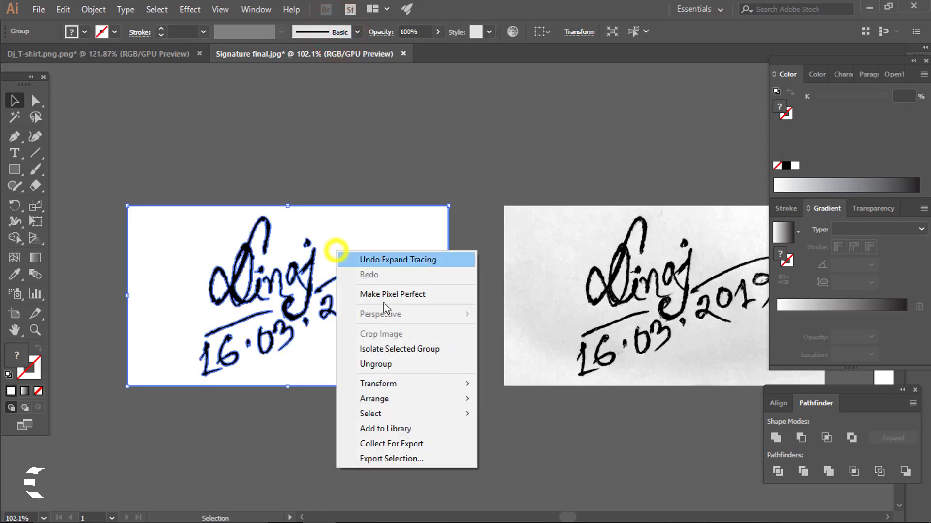
pyautogui.click(407, 367)
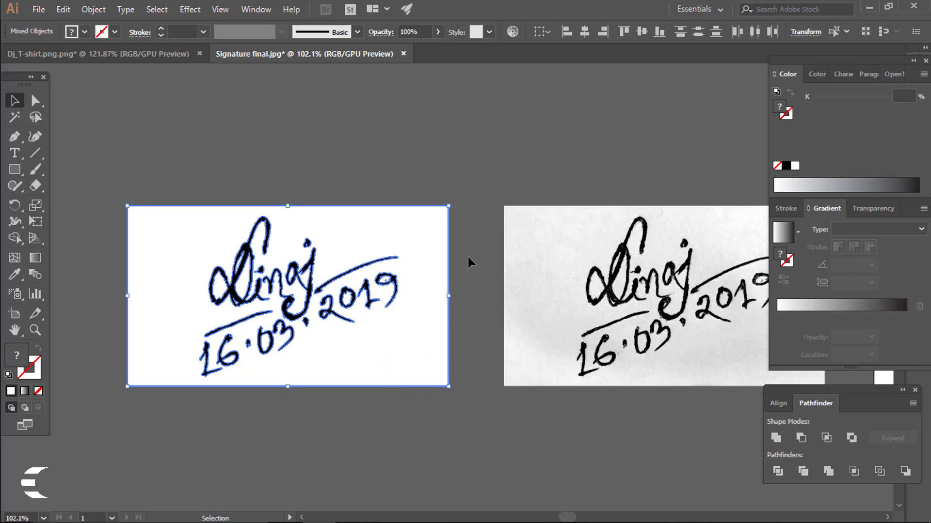
pyautogui.moveTo(464, 248); pyautogui.dragTo(402, 190)
pyautogui.press('Delete')
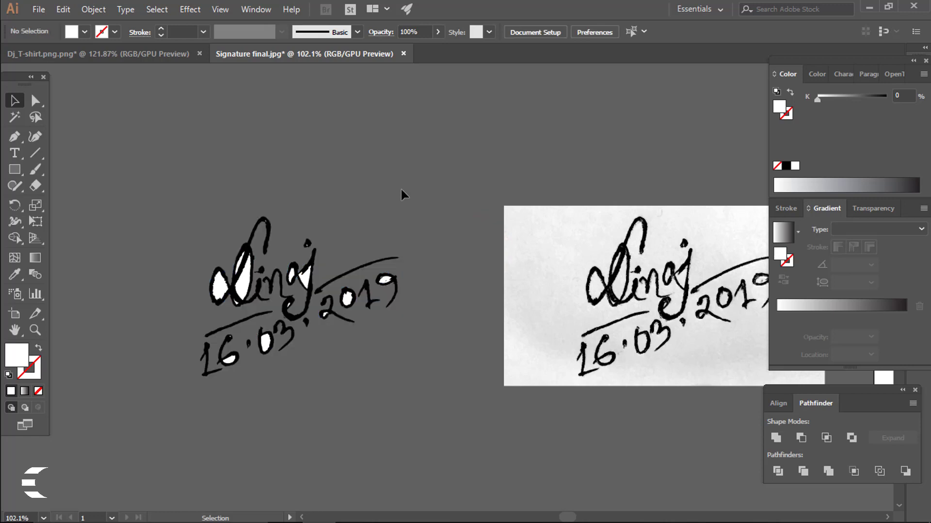
# Step: Delete the white shapes filling the upper loops and openings of the name's lettering in the traced signature
pyautogui.moveTo(239, 276); pyautogui.dragTo(452, 291)
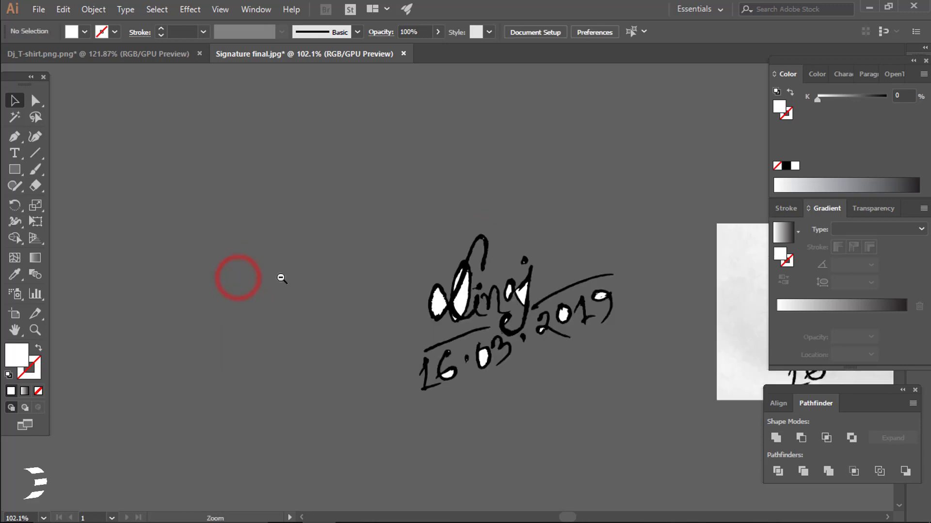
pyautogui.moveTo(275, 280); pyautogui.dragTo(468, 342)
pyautogui.moveTo(470, 342); pyautogui.dragTo(218, 274)
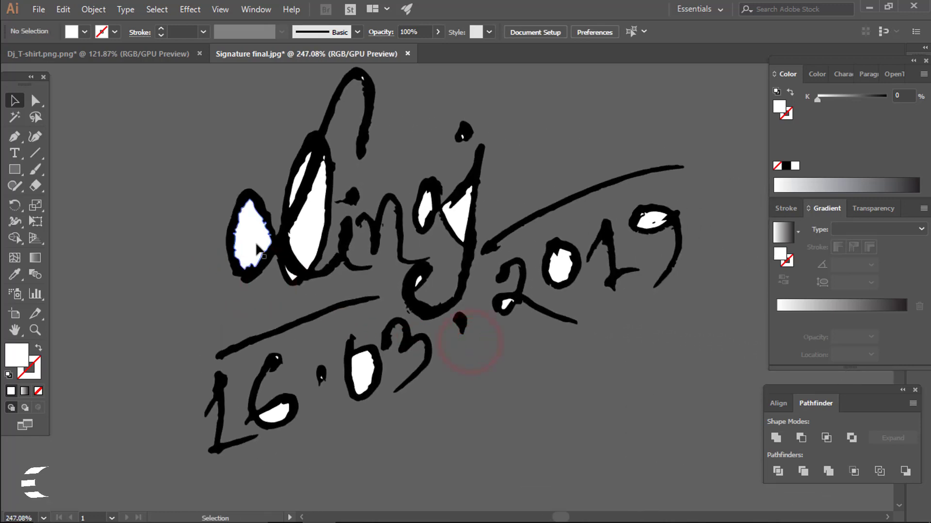
pyautogui.click(252, 244)
pyautogui.press('Delete')
pyautogui.click(306, 242)
pyautogui.press('Delete')
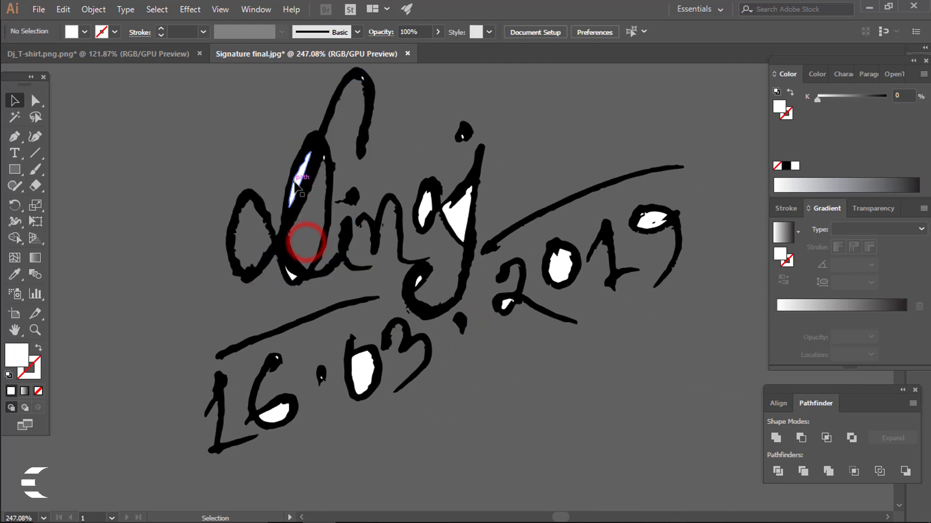
pyautogui.click(294, 180)
pyautogui.press('Delete')
pyautogui.click(458, 223)
pyautogui.press('Delete')
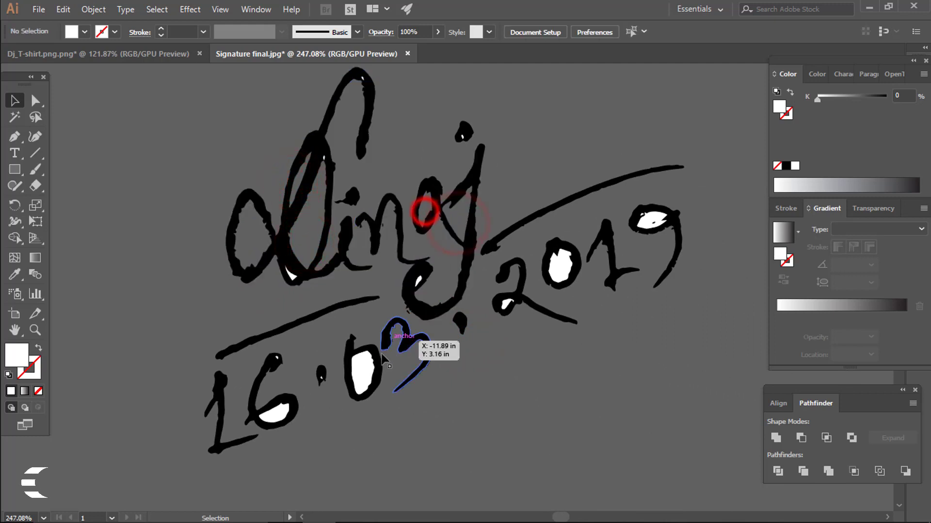
# Step: Delete the white shapes inside the traced date's digits: both zeros, the 6, the 9 and the 2
pyautogui.click(361, 368)
pyautogui.press('Delete')
pyautogui.click(285, 412)
pyautogui.press('Delete')
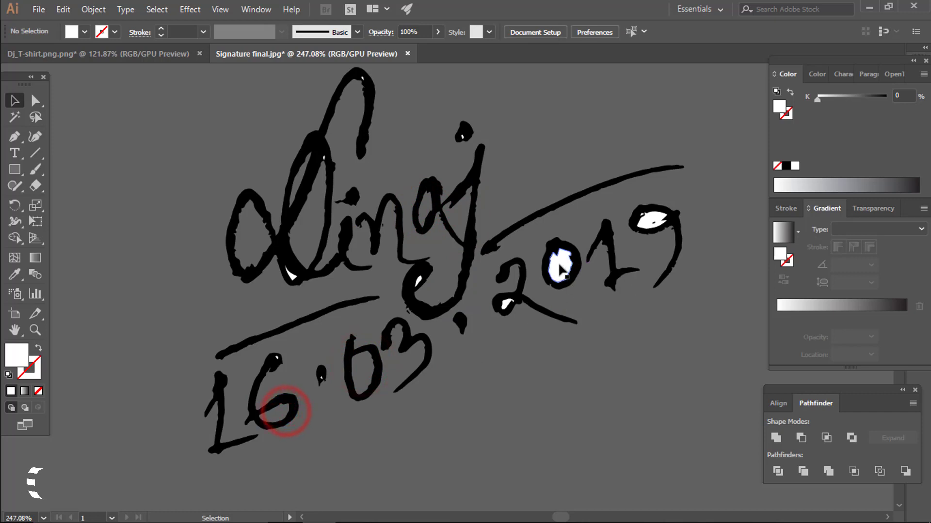
pyautogui.click(558, 264)
pyautogui.press('Delete')
pyautogui.click(644, 222)
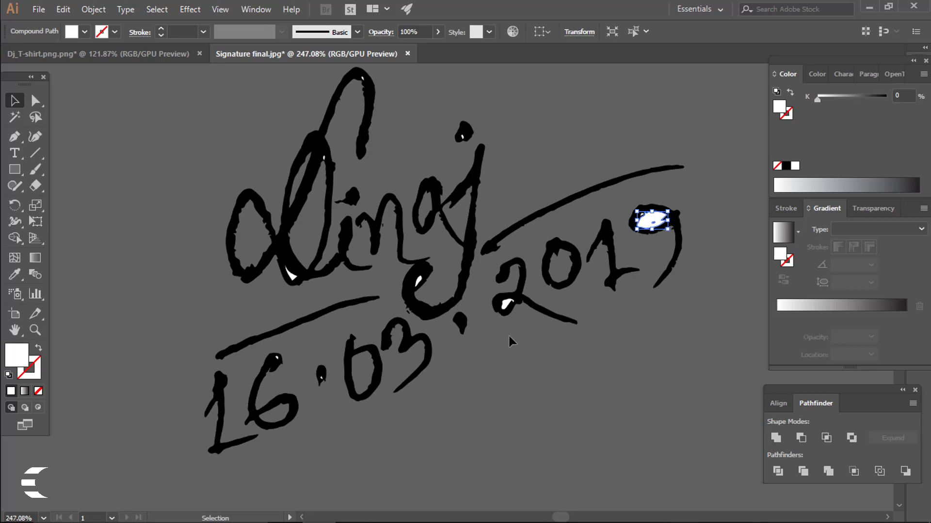
pyautogui.press('Delete')
pyautogui.click(505, 304)
pyautogui.press('Delete')
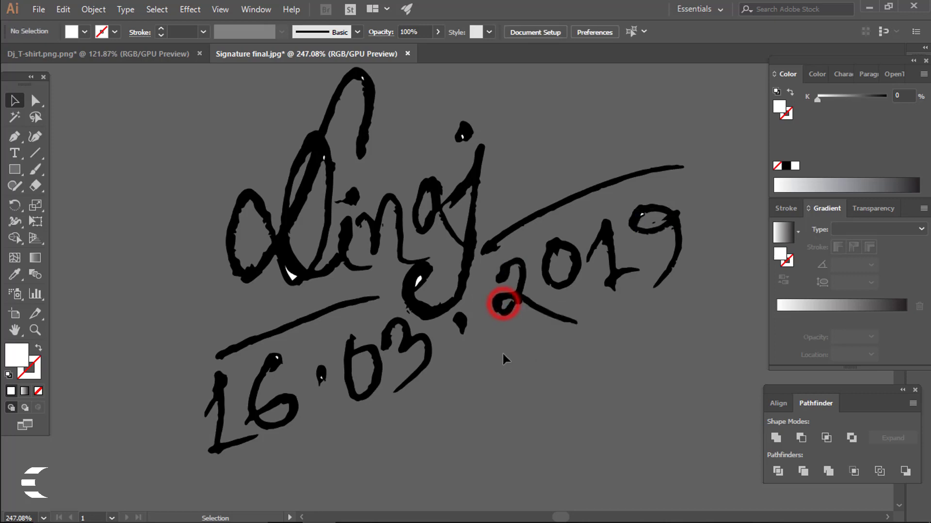
# Step: Delete the remaining white shapes in the hook beneath the name and at the base of the capital letter
pyautogui.click(419, 280)
pyautogui.press('Delete')
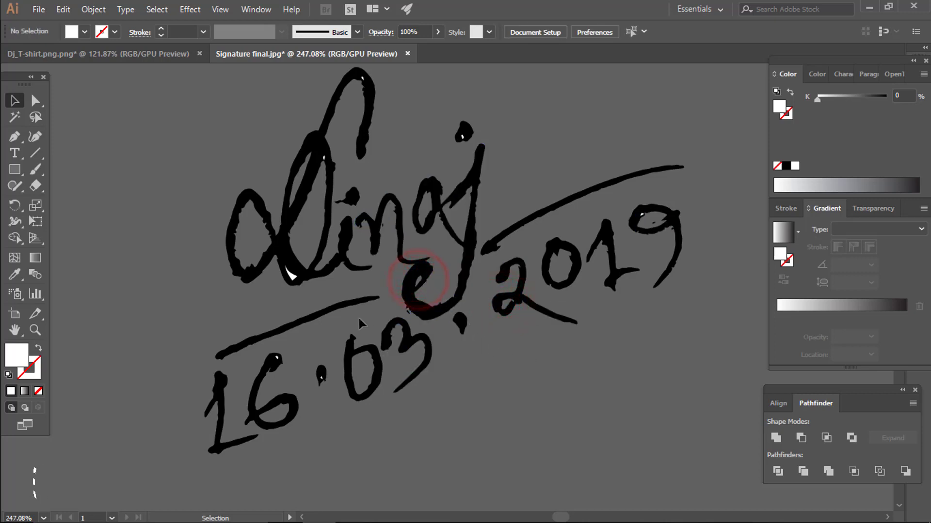
pyautogui.click(286, 268)
pyautogui.press('Delete')
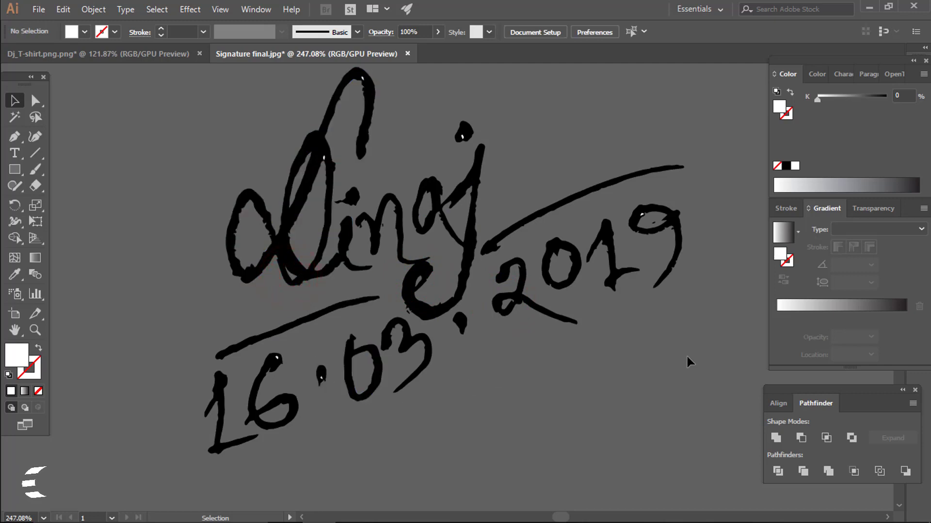
# Step: Select all the traced signature and date shapes and merge them with Pathfinder Unite
pyautogui.moveTo(557, 354); pyautogui.dragTo(526, 348)
pyautogui.moveTo(526, 348); pyautogui.dragTo(420, 345)
pyautogui.moveTo(119, 144)
pyautogui.mouseDown()
pyautogui.moveTo(639, 397)
pyautogui.moveTo(674, 443)
pyautogui.mouseUp()
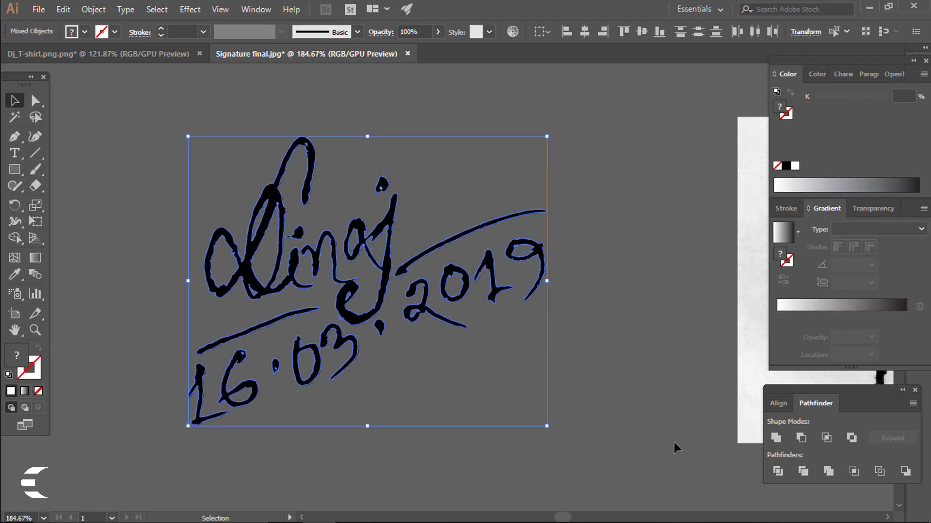
pyautogui.click(776, 439)
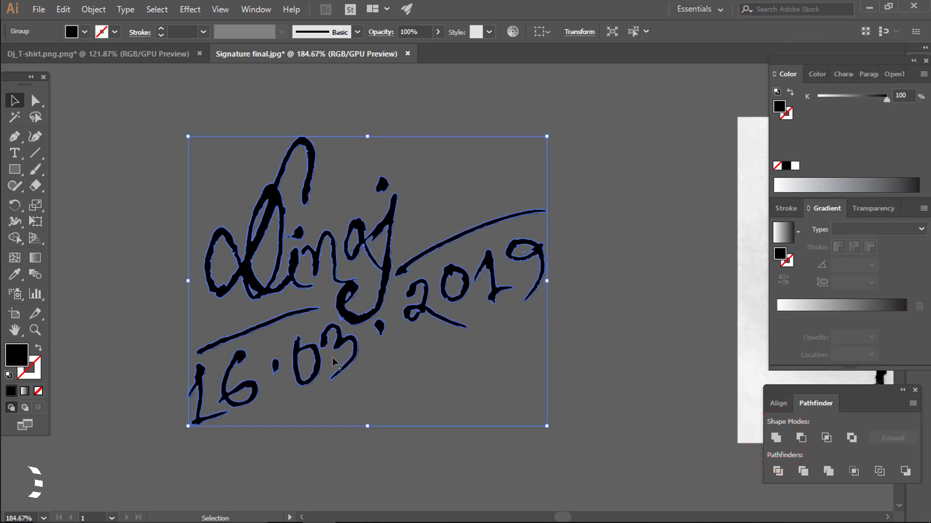
# Step: Move the united black signature and date from beside the photo onto the artboard
pyautogui.click(597, 322)
pyautogui.moveTo(623, 334); pyautogui.dragTo(567, 328)
pyautogui.moveTo(561, 329)
pyautogui.mouseDown()
pyautogui.moveTo(391, 331)
pyautogui.moveTo(377, 346)
pyautogui.mouseUp()
pyautogui.moveTo(376, 347); pyautogui.dragTo(228, 330)
pyautogui.moveTo(160, 295)
pyautogui.mouseDown()
pyautogui.moveTo(440, 309)
pyautogui.moveTo(430, 310)
pyautogui.mouseUp()
pyautogui.click(546, 342)
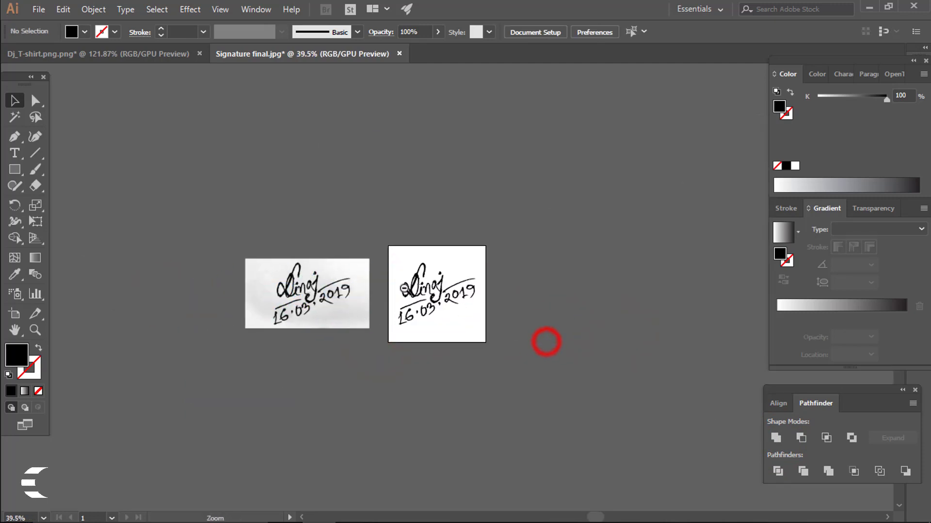
# Step: Examine the signature's outlines close up, especially the rough inner edges of the first letter's loops
pyautogui.moveTo(334, 270); pyautogui.dragTo(539, 353)
pyautogui.moveTo(257, 315)
pyautogui.mouseDown()
pyautogui.moveTo(587, 407)
pyautogui.moveTo(467, 373)
pyautogui.moveTo(583, 402)
pyautogui.moveTo(580, 383)
pyautogui.moveTo(504, 359)
pyautogui.mouseUp()
pyautogui.moveTo(592, 349); pyautogui.dragTo(53, 315)
pyautogui.moveTo(413, 314); pyautogui.dragTo(99, 257)
pyautogui.moveTo(408, 362); pyautogui.dragTo(379, 363)
pyautogui.moveTo(385, 225); pyautogui.dragTo(616, 347)
pyautogui.moveTo(464, 223); pyautogui.dragTo(685, 310)
pyautogui.moveTo(598, 285); pyautogui.dragTo(664, 324)
pyautogui.moveTo(606, 316); pyautogui.dragTo(455, 269)
pyautogui.moveTo(522, 291)
pyautogui.mouseDown()
pyautogui.moveTo(570, 257)
pyautogui.moveTo(417, 213)
pyautogui.mouseUp()
pyautogui.moveTo(455, 275); pyautogui.dragTo(208, 192)
pyautogui.moveTo(380, 248)
pyautogui.mouseDown()
pyautogui.moveTo(260, 204)
pyautogui.moveTo(490, 279)
pyautogui.mouseUp()
pyautogui.moveTo(424, 261)
pyautogui.mouseDown()
pyautogui.moveTo(375, 246)
pyautogui.moveTo(553, 367)
pyautogui.mouseUp()
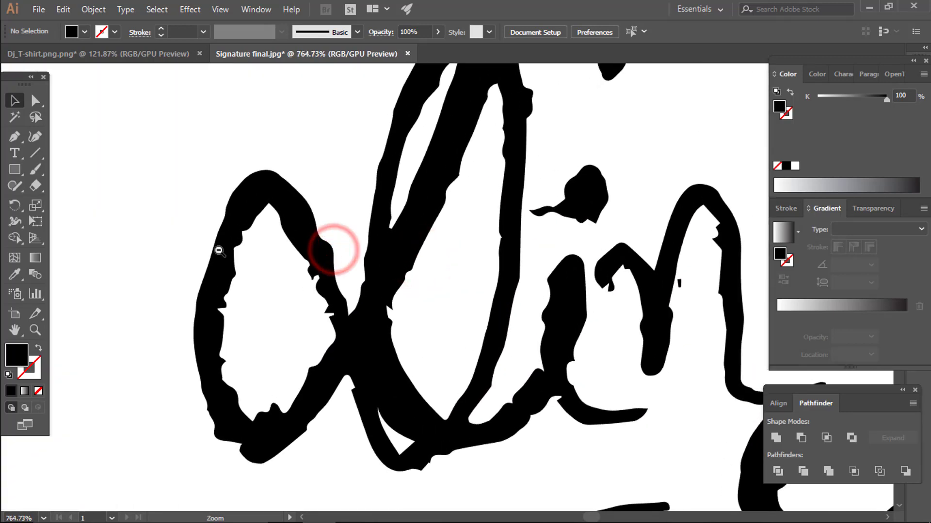
pyautogui.moveTo(343, 349); pyautogui.dragTo(364, 357)
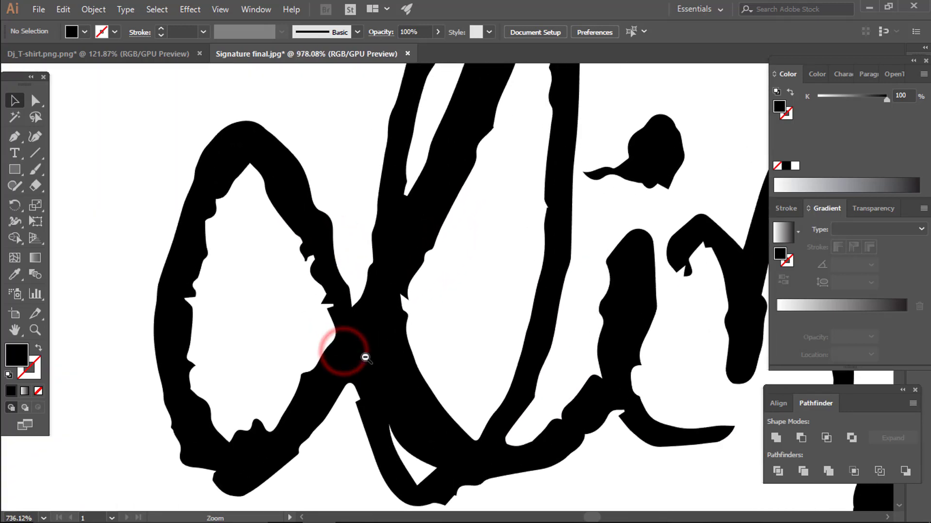
# Step: Draw a small four-sided black patch with the Pen tool over the notch in the first loop's inner edge
pyautogui.click(16, 137)
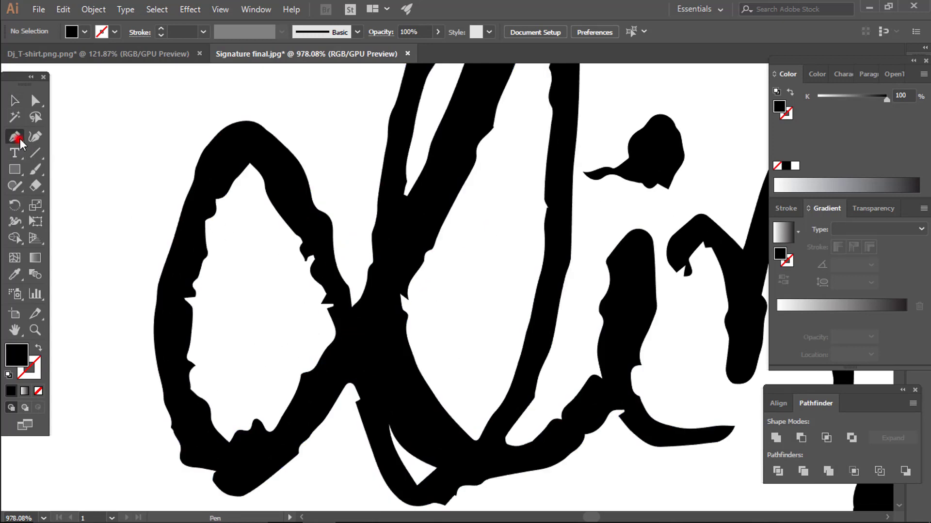
pyautogui.click(170, 307)
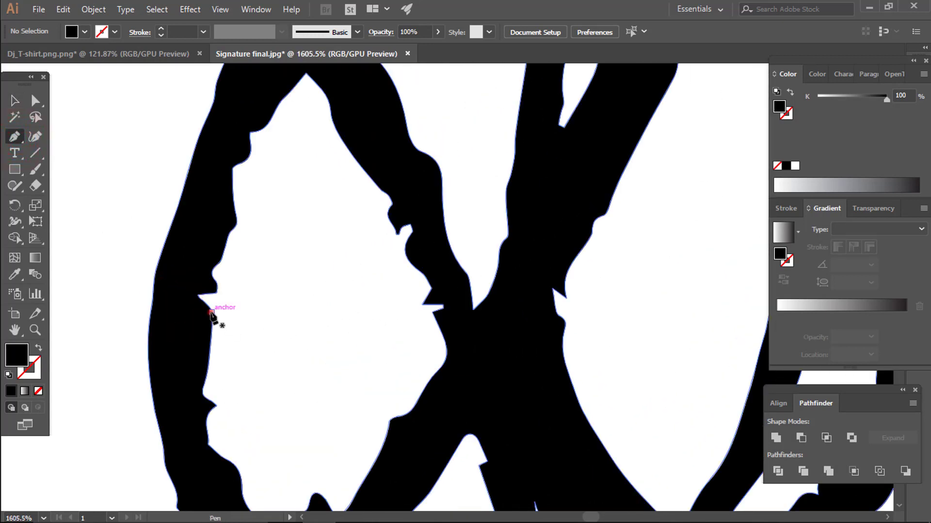
pyautogui.click(211, 311)
pyautogui.click(217, 293)
pyautogui.click(192, 289)
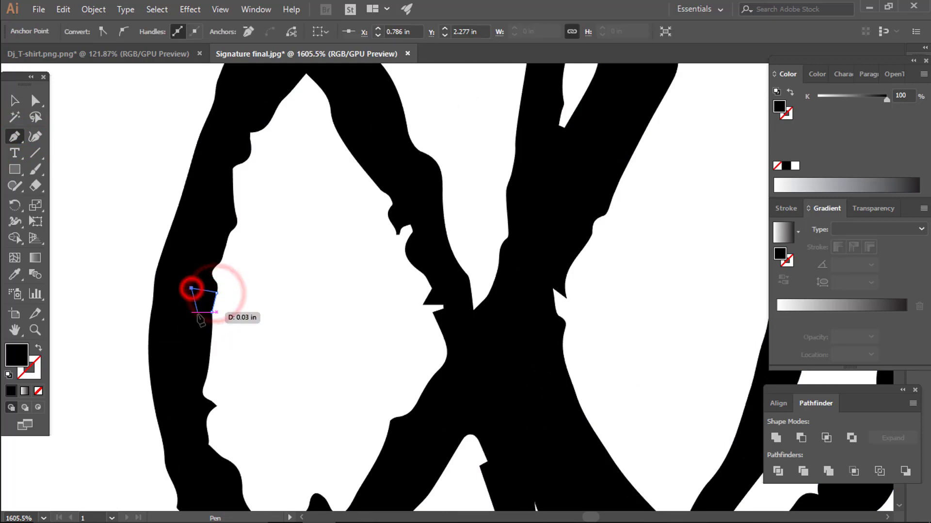
pyautogui.click(197, 312)
pyautogui.click(211, 312)
pyautogui.click(14, 99)
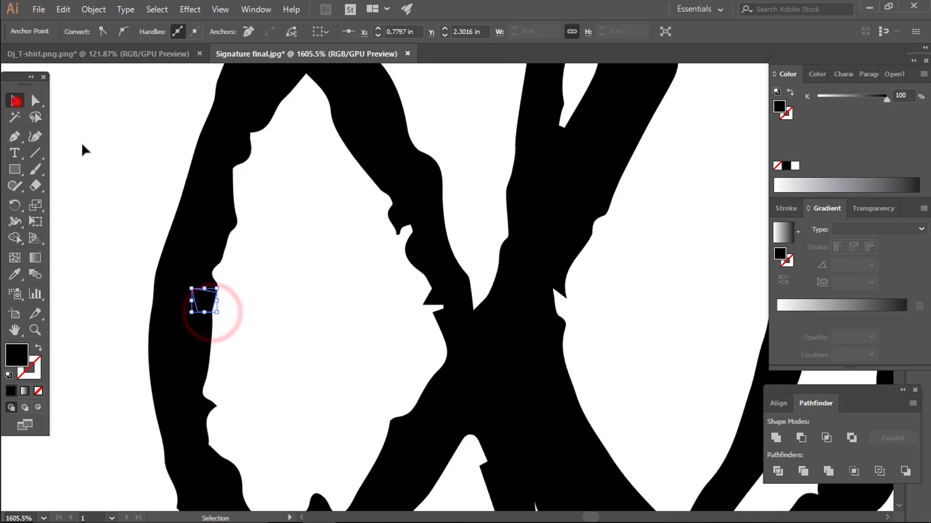
pyautogui.click(106, 166)
# Step: Examine the complete signature and date on the artboard
pyautogui.keyDown('ctrl'); pyautogui.keyDown('alt'); pyautogui.click(266, 275); pyautogui.keyUp('alt'); pyautogui.keyUp('ctrl')
pyautogui.keyDown('ctrl'); pyautogui.keyDown('alt'); pyautogui.click(291, 293); pyautogui.keyUp('alt'); pyautogui.keyUp('ctrl')
pyautogui.keyDown('ctrl'); pyautogui.keyDown('alt'); pyautogui.click(426, 329); pyautogui.keyUp('alt'); pyautogui.keyUp('ctrl')
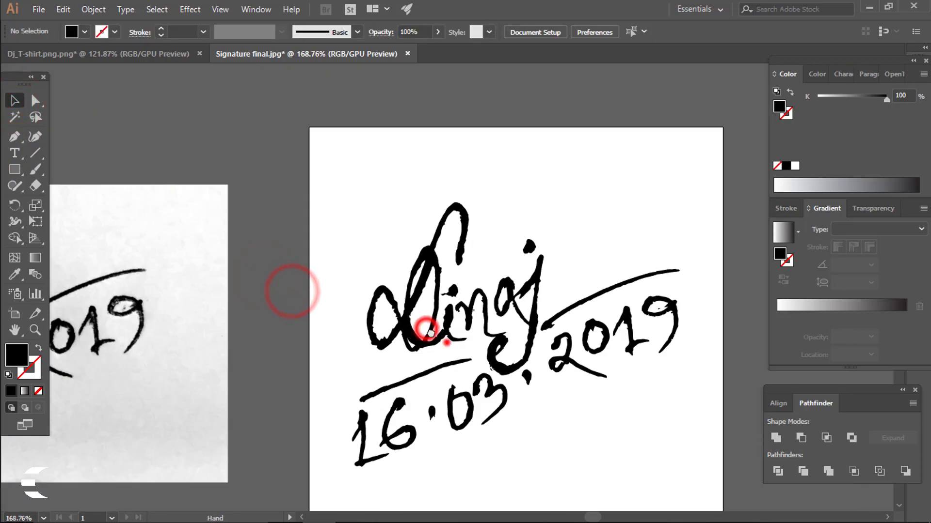
pyautogui.moveTo(447, 342); pyautogui.dragTo(329, 257)
pyautogui.moveTo(407, 233); pyautogui.dragTo(465, 272)
pyautogui.moveTo(467, 303); pyautogui.dragTo(488, 379)
pyautogui.moveTo(464, 341); pyautogui.dragTo(412, 315)
pyautogui.moveTo(475, 320); pyautogui.dragTo(517, 273)
pyautogui.moveTo(496, 288); pyautogui.dragTo(449, 270)
pyautogui.moveTo(548, 316); pyautogui.dragTo(577, 338)
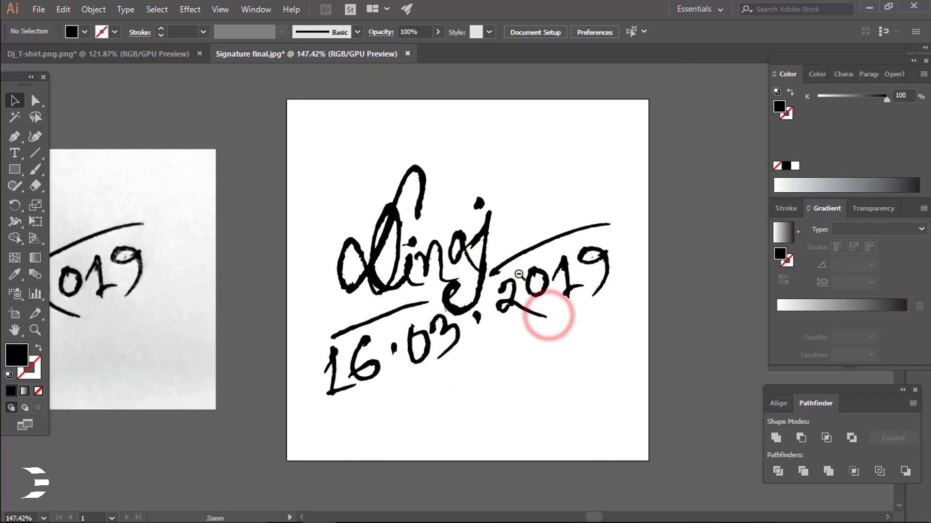
pyautogui.moveTo(526, 268); pyautogui.dragTo(562, 329)
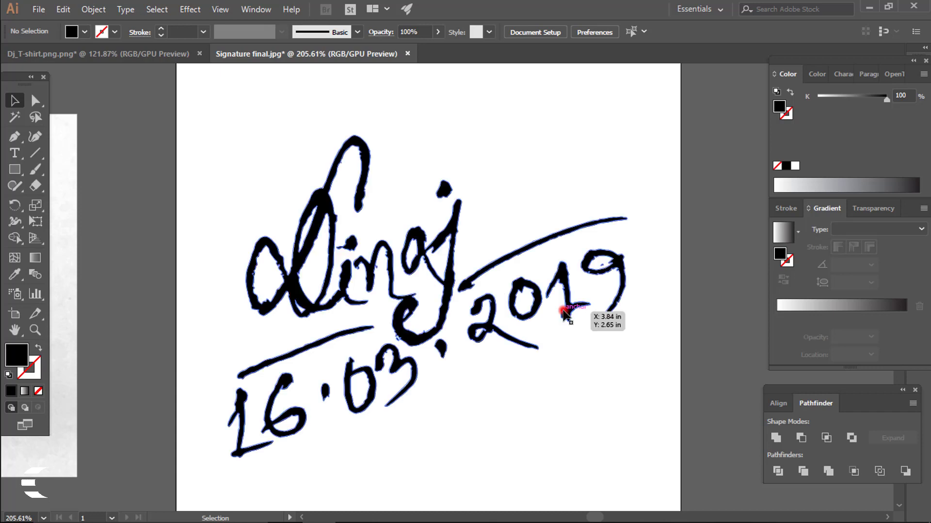
# Step: Ungroup the merged signature and date into separate shapes
pyautogui.click(561, 310)
pyautogui.rightClick(562, 308)
pyautogui.click(622, 206)
pyautogui.click(715, 305)
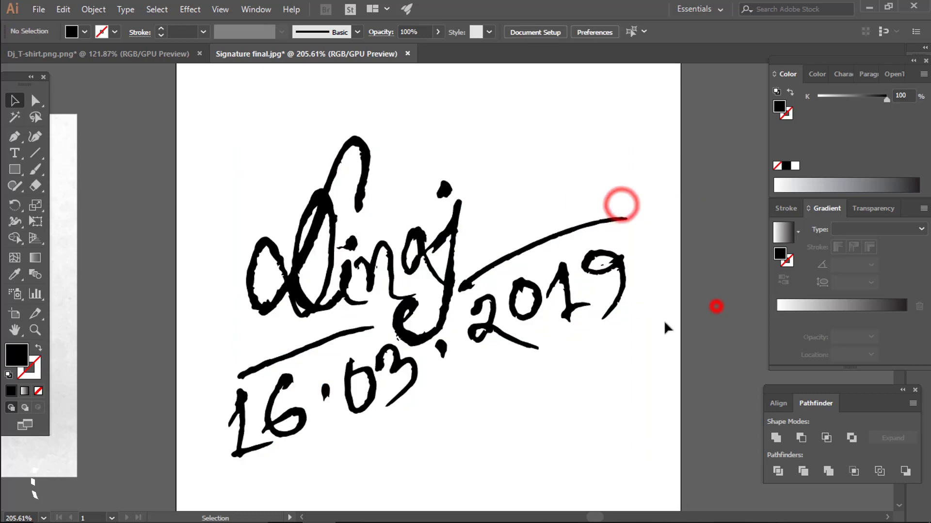
# Step: Delete the 3, the 0, the dot, the 6 and the 1 from the handwritten 16.03 one by one
pyautogui.keyDown('ctrl'); pyautogui.keyDown('alt'); pyautogui.click(594, 367); pyautogui.keyUp('alt'); pyautogui.keyUp('ctrl')
pyautogui.moveTo(583, 359); pyautogui.dragTo(588, 320)
pyautogui.moveTo(574, 333); pyautogui.dragTo(504, 312)
pyautogui.moveTo(548, 322); pyautogui.dragTo(608, 359)
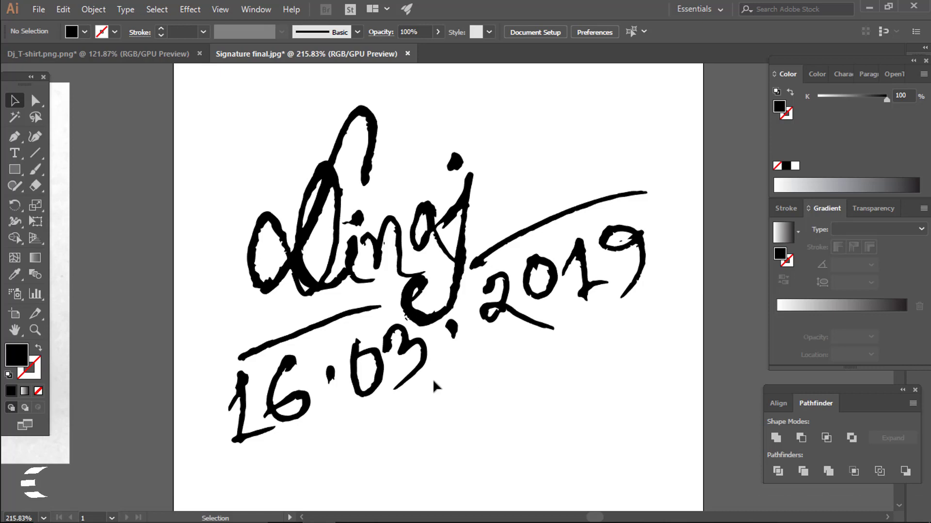
pyautogui.click(411, 380)
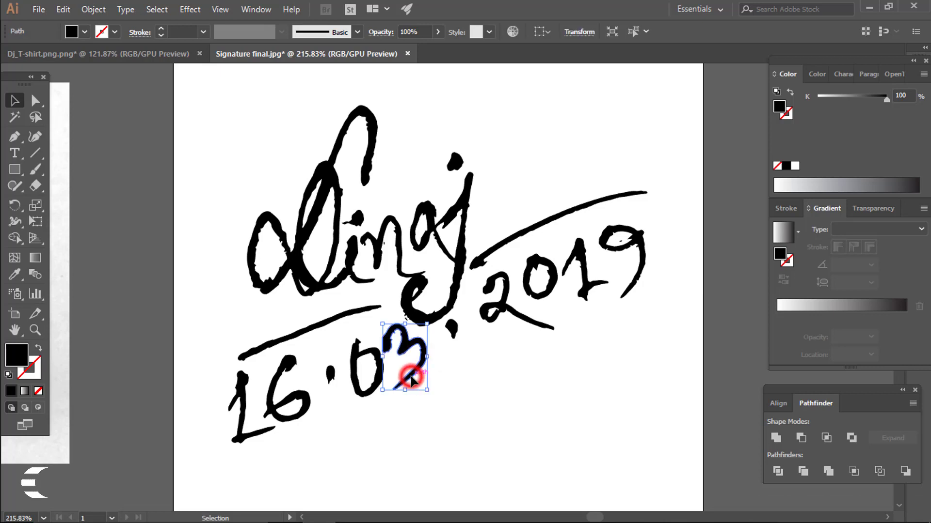
pyautogui.press('Delete')
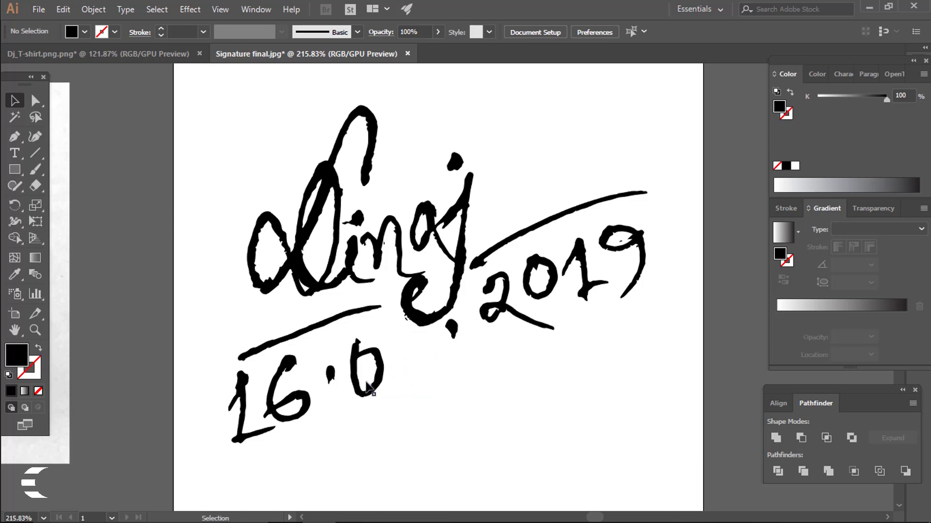
pyautogui.click(369, 391)
pyautogui.press('Delete')
pyautogui.click(331, 378)
pyautogui.press('Delete')
pyautogui.click(303, 395)
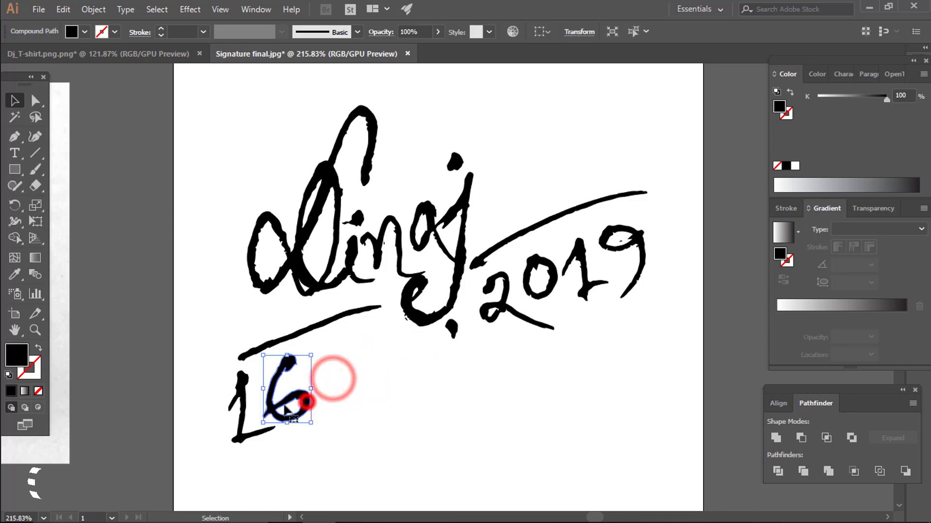
pyautogui.press('Delete')
pyautogui.click(256, 426)
pyautogui.press('Delete')
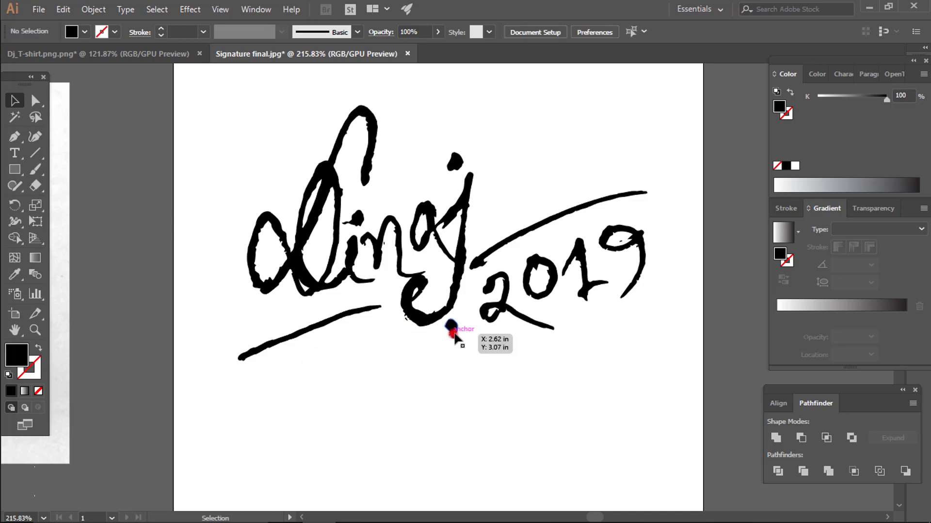
# Step: Delete the dot before the handwritten year and its 2, 0 and 1, and select the 9
pyautogui.click(451, 327)
pyautogui.press('Delete')
pyautogui.click(500, 316)
pyautogui.press('Delete')
pyautogui.click(545, 291)
pyautogui.press('Delete')
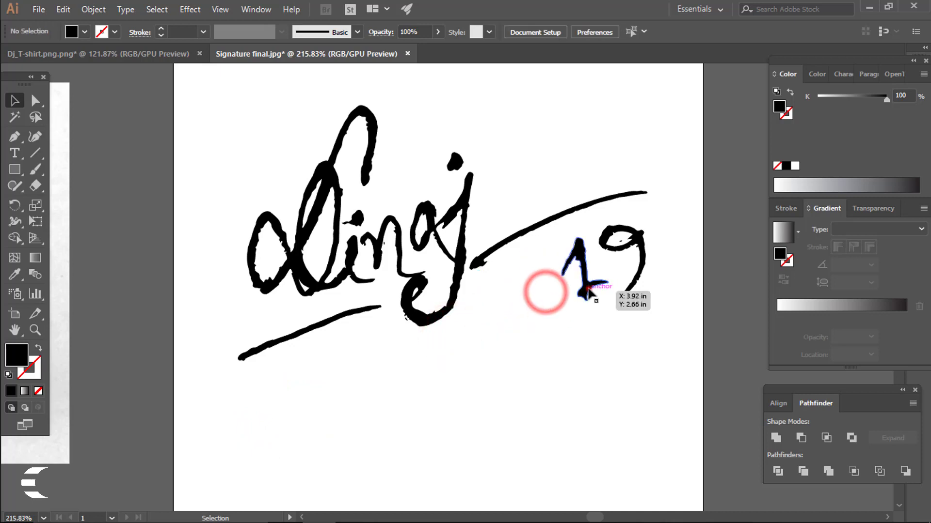
pyautogui.click(586, 285)
pyautogui.press('Delete')
pyautogui.click(643, 266)
pyautogui.press('a')
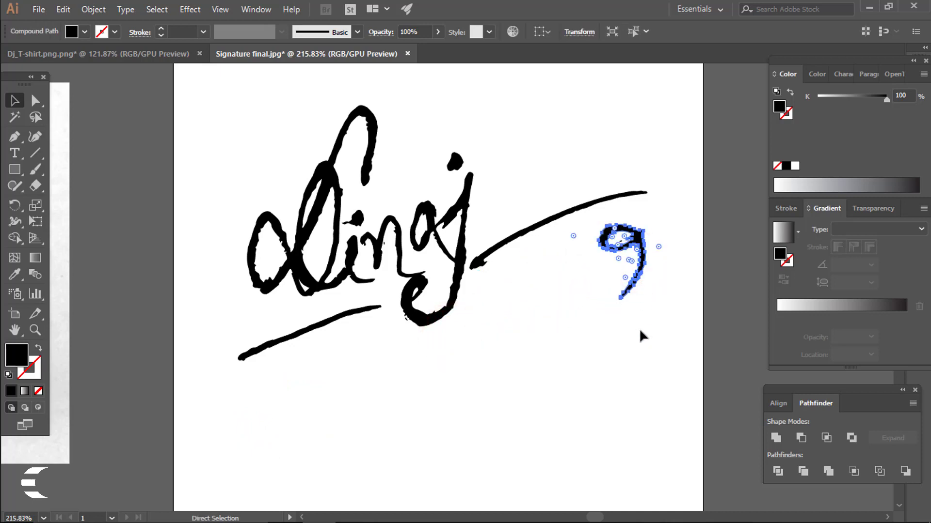
# Step: Undo the individual deletions of the handwritten date's digits and dots
pyautogui.hotkey('ctrl', 'z')
pyautogui.hotkey('ctrl', 'z')
pyautogui.hotkey('ctrl', 'z')
pyautogui.hotkey('ctrl', 'z')
pyautogui.hotkey('ctrl', 'z')
pyautogui.hotkey('ctrl', 'z')
pyautogui.hotkey('ctrl', 'z')
pyautogui.hotkey('ctrl', 'z')
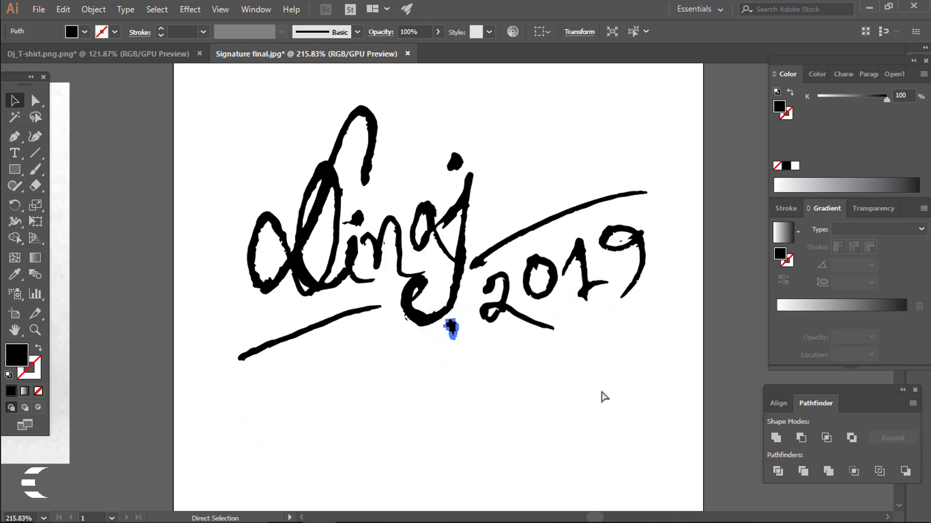
pyautogui.hotkey('ctrl', 'z')
pyautogui.press('v')
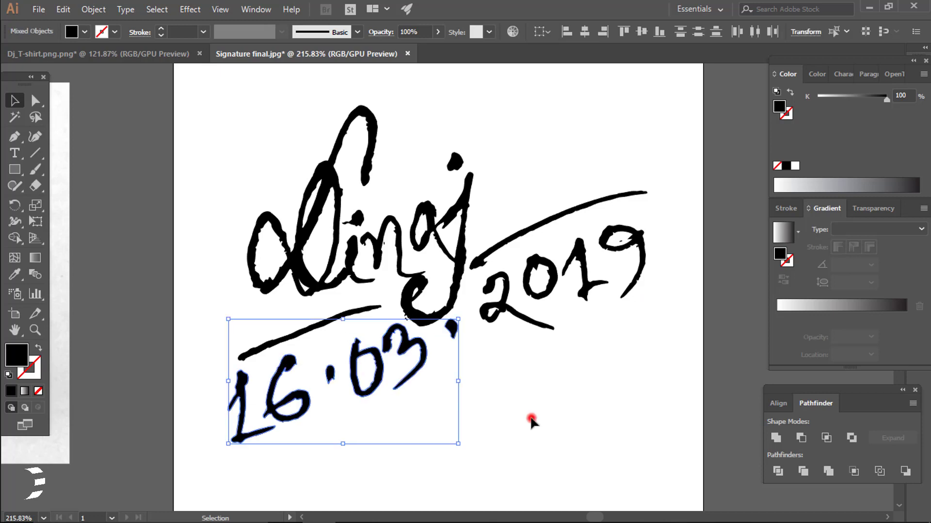
# Step: Select all the digits and dots of the handwritten date together and delete them, keeping the name and both strokes
pyautogui.click(529, 418)
pyautogui.moveTo(675, 251); pyautogui.dragTo(495, 425)
pyautogui.keyDown('shift'); pyautogui.click(451, 328); pyautogui.keyUp('shift')
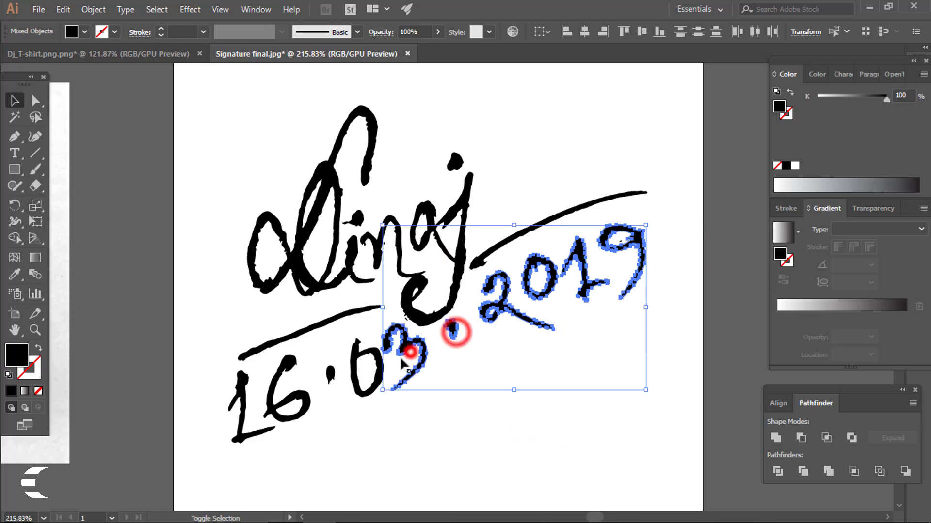
pyautogui.keyDown('shift'); pyautogui.click(368, 383); pyautogui.keyUp('shift')
pyautogui.keyDown('shift'); pyautogui.click(331, 377); pyautogui.keyUp('shift')
pyautogui.keyDown('shift'); pyautogui.click(299, 399); pyautogui.keyUp('shift')
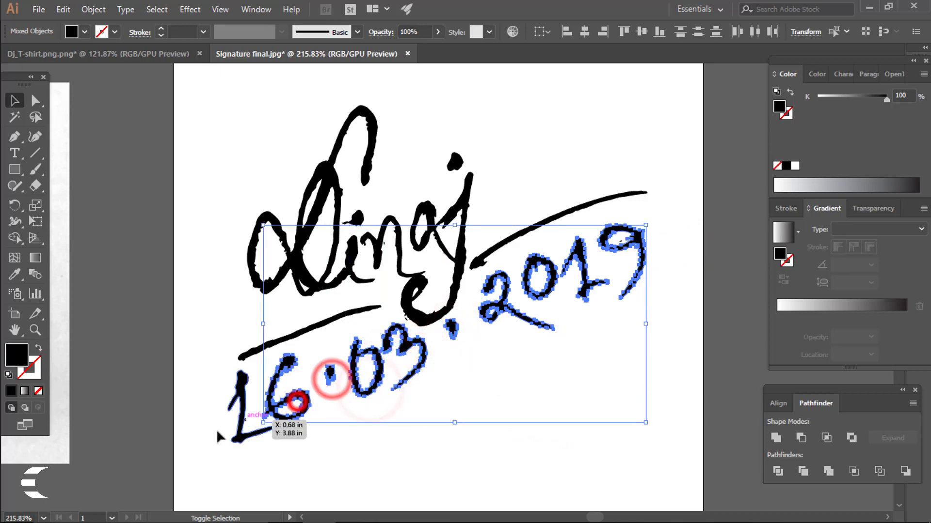
pyautogui.keyDown('shift'); pyautogui.click(236, 436); pyautogui.keyUp('shift')
pyautogui.press('Delete')
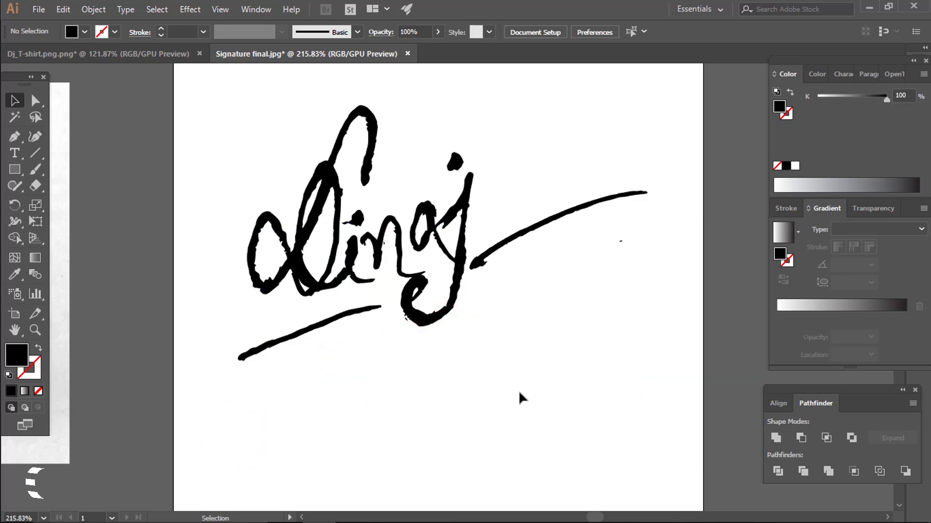
pyautogui.moveTo(574, 369)
pyautogui.mouseDown()
pyautogui.moveTo(492, 343)
pyautogui.moveTo(481, 364)
pyautogui.mouseUp()
pyautogui.moveTo(288, 176); pyautogui.dragTo(577, 368)
pyautogui.click(591, 414)
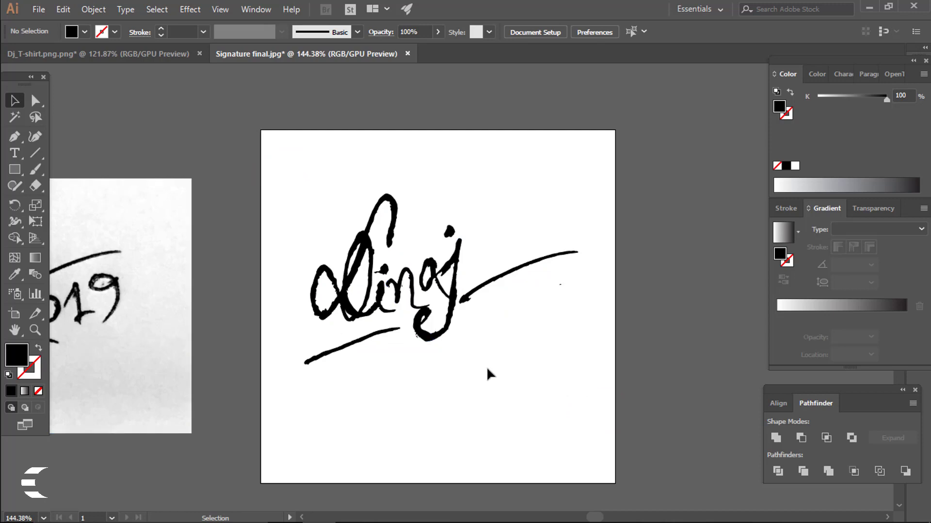
pyautogui.moveTo(541, 384); pyautogui.dragTo(320, 250)
pyautogui.click(541, 416)
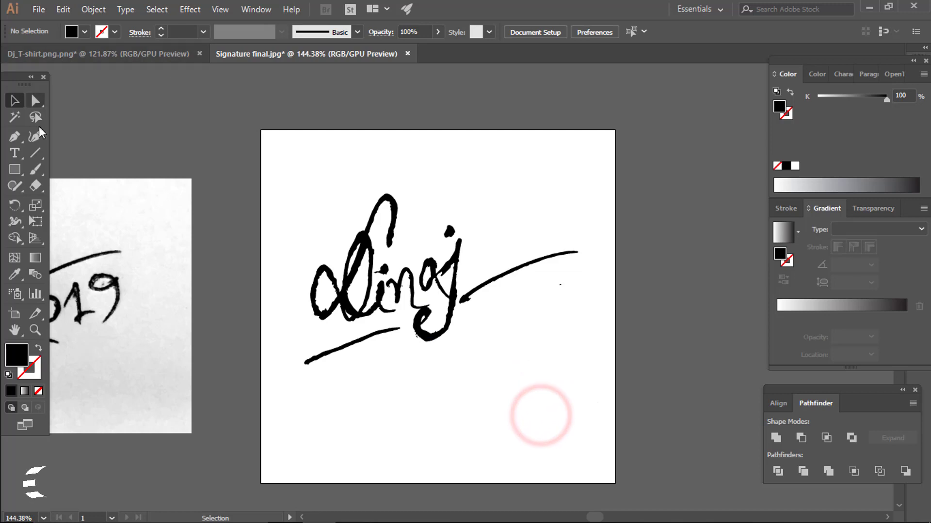
# Step: Add the date 15.03.2019 as text below the signature's underline and set its font size to 48 pt
pyautogui.click(14, 152)
pyautogui.click(321, 385)
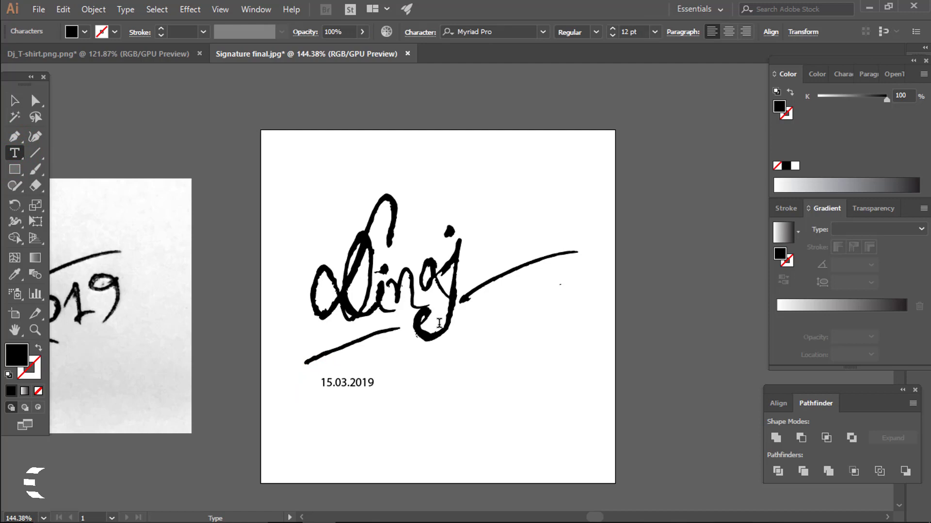
pyautogui.hotkey('ctrl', 'a')
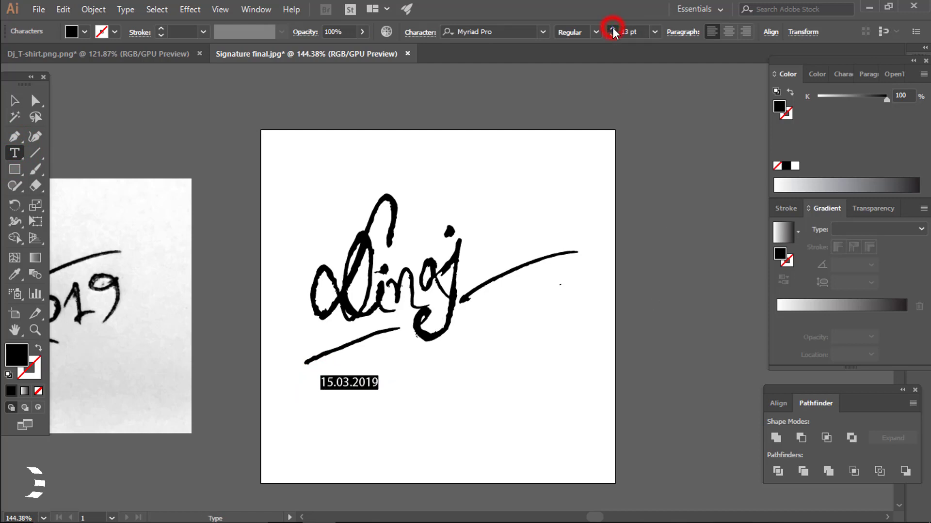
pyautogui.moveTo(612, 28); pyautogui.dragTo(615, 26)
pyautogui.click(11, 102)
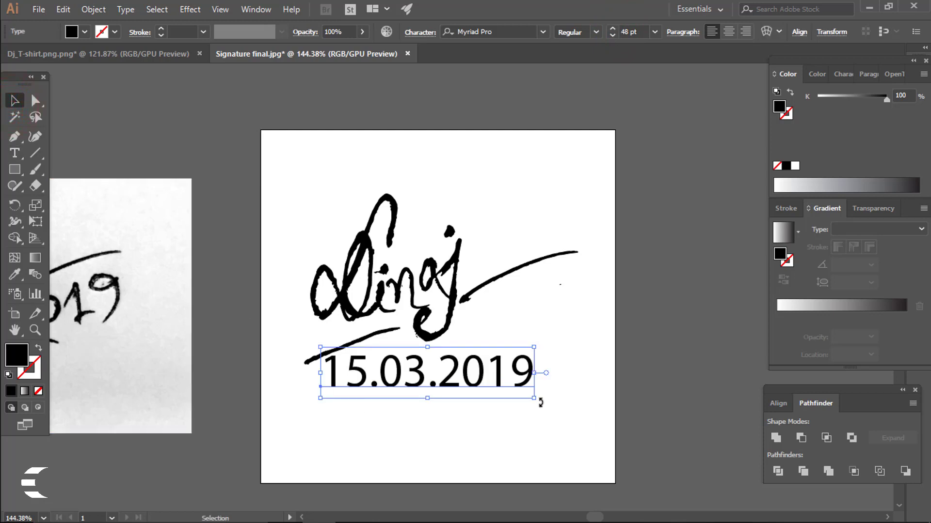
# Step: Rotate the date text counterclockwise to follow the underline's slope and place it just beneath the signature
pyautogui.moveTo(540, 402); pyautogui.dragTo(532, 383)
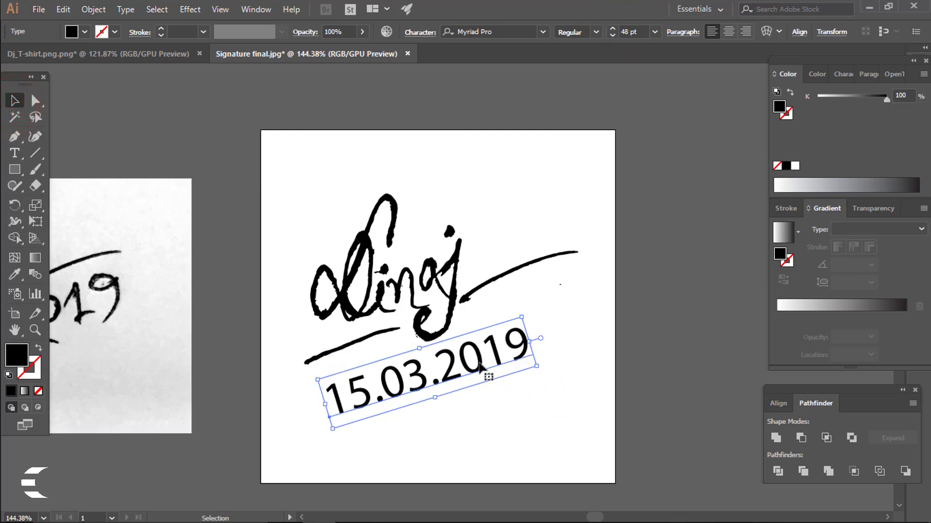
pyautogui.moveTo(480, 368); pyautogui.dragTo(473, 354)
pyautogui.click(475, 402)
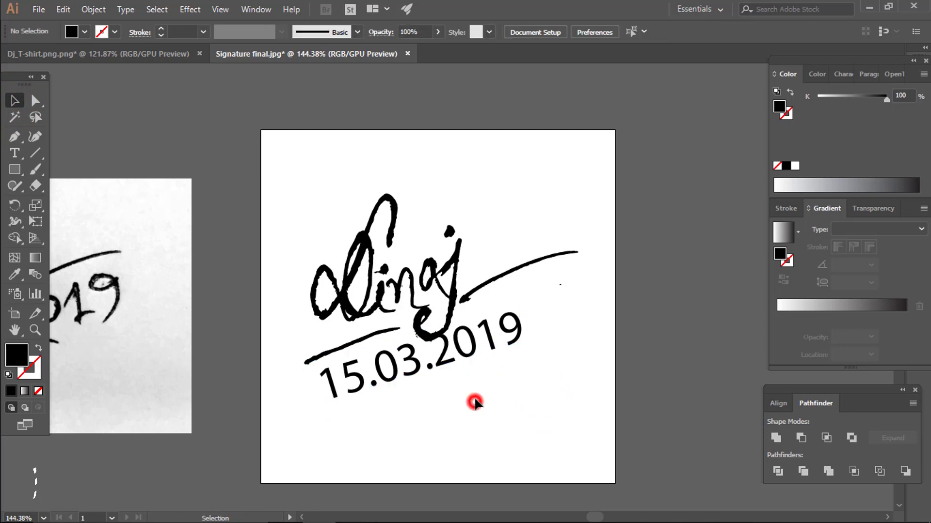
# Step: Insert space before 2019 in the date text to clear the signature's hook, and nudge the text upward
pyautogui.click(441, 372)
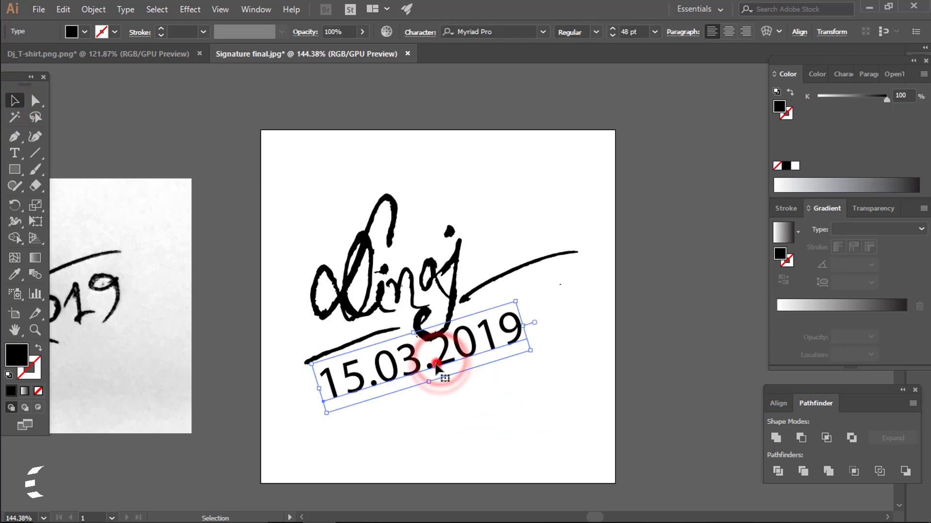
pyautogui.doubleClick(436, 367)
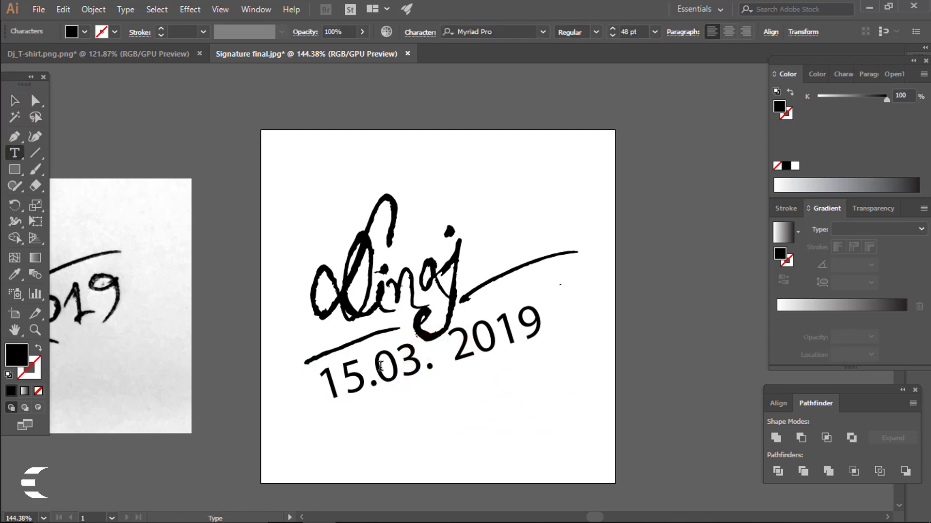
pyautogui.click(14, 101)
pyautogui.click(468, 426)
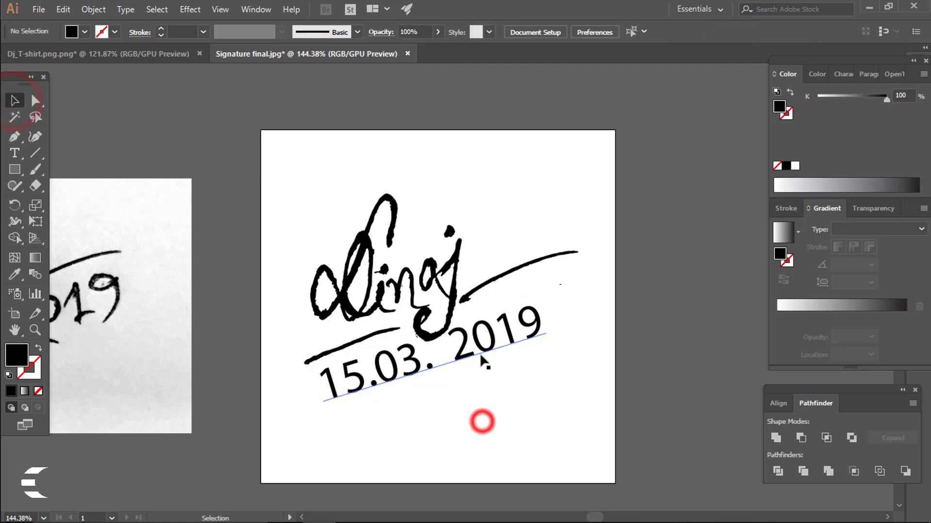
pyautogui.moveTo(481, 347); pyautogui.dragTo(479, 342)
pyautogui.click(573, 400)
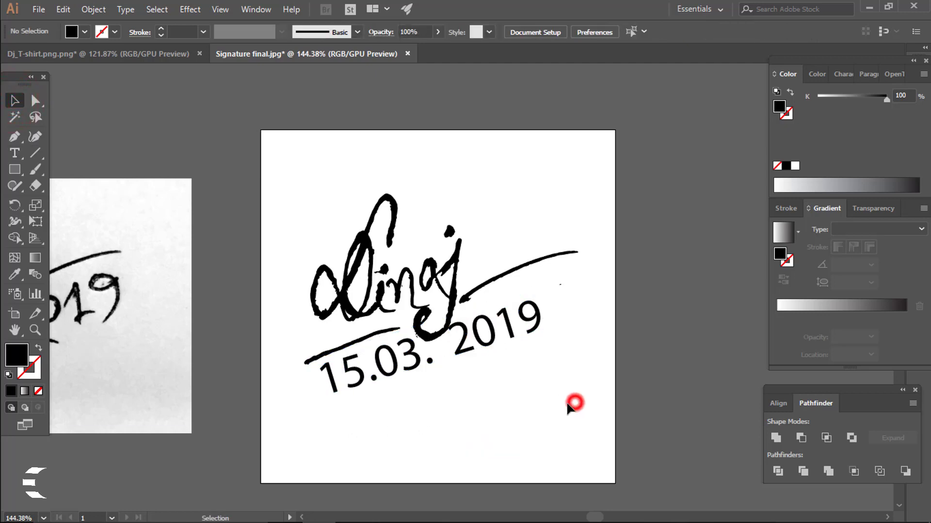
# Step: Expand the date text into shapes with Object and Fill enabled, and ungroup the resulting characters
pyautogui.click(508, 345)
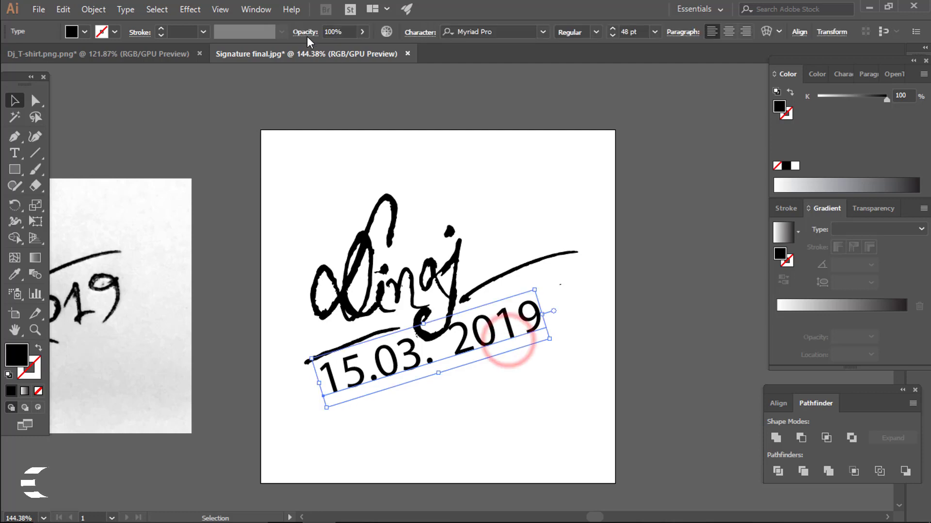
pyautogui.click(88, 10)
pyautogui.click(144, 150)
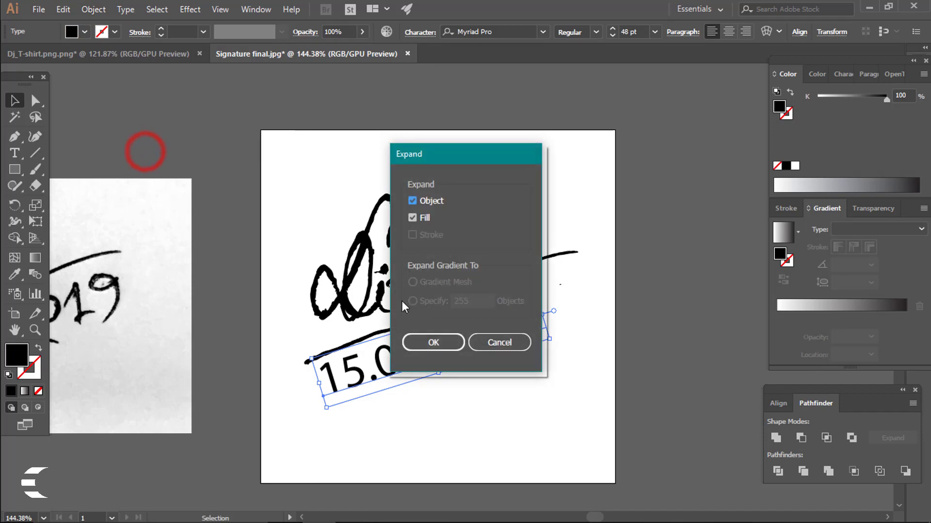
pyautogui.click(434, 343)
pyautogui.rightClick(482, 347)
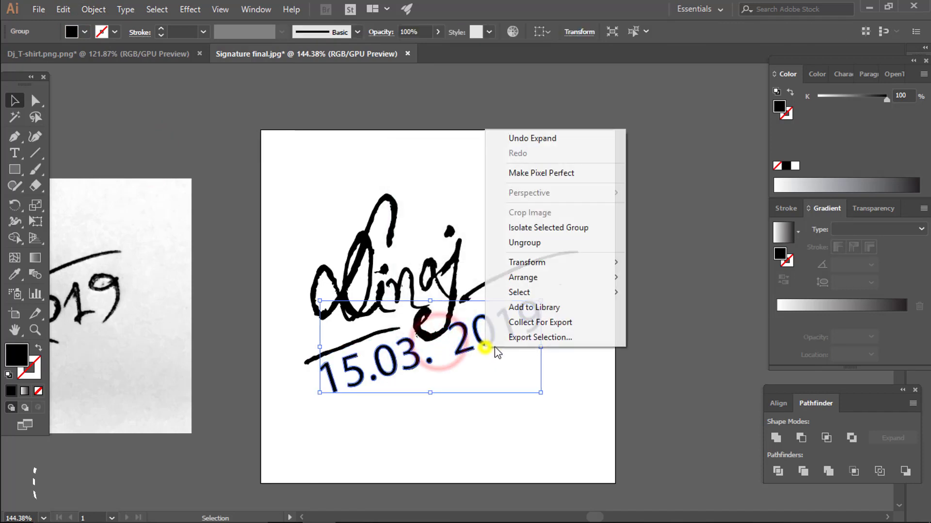
pyautogui.click(564, 246)
pyautogui.click(572, 374)
# Step: Move the 2019 digits up and away from the signature's hook so they sit beneath the upper stroke
pyautogui.moveTo(556, 362); pyautogui.dragTo(485, 312)
pyautogui.click(474, 370)
pyautogui.moveTo(433, 396); pyautogui.dragTo(326, 364)
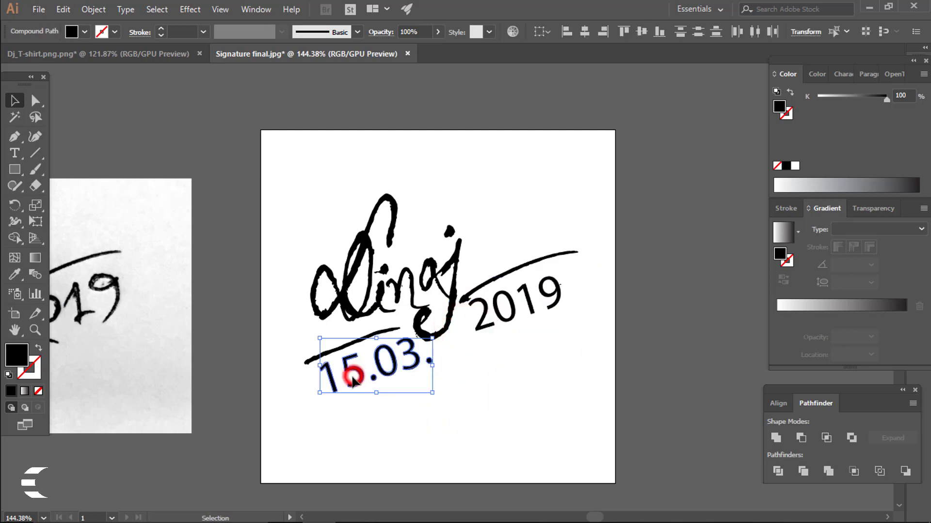
pyautogui.click(353, 382)
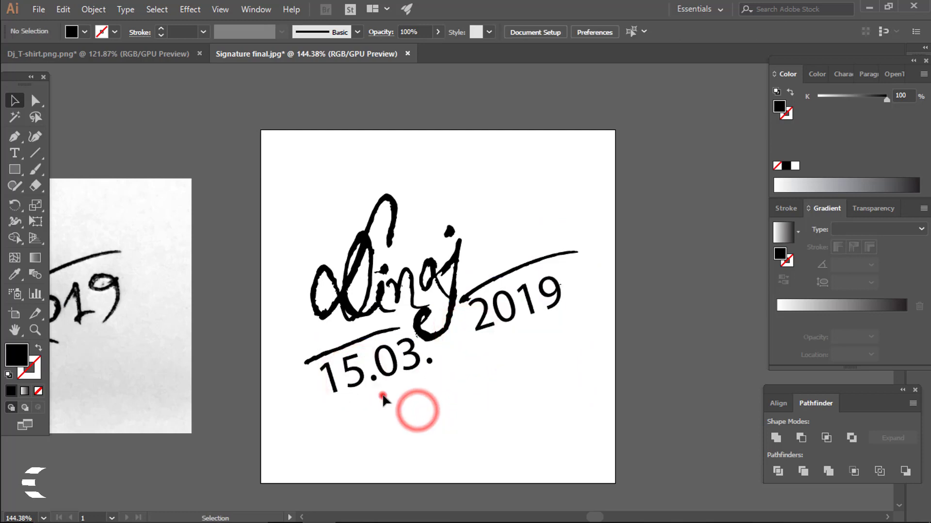
# Step: Shift 15.03 slightly left under the lower stroke and place the second date dot centrally below the signature's hook
pyautogui.moveTo(446, 401); pyautogui.dragTo(438, 351)
pyautogui.click(476, 399)
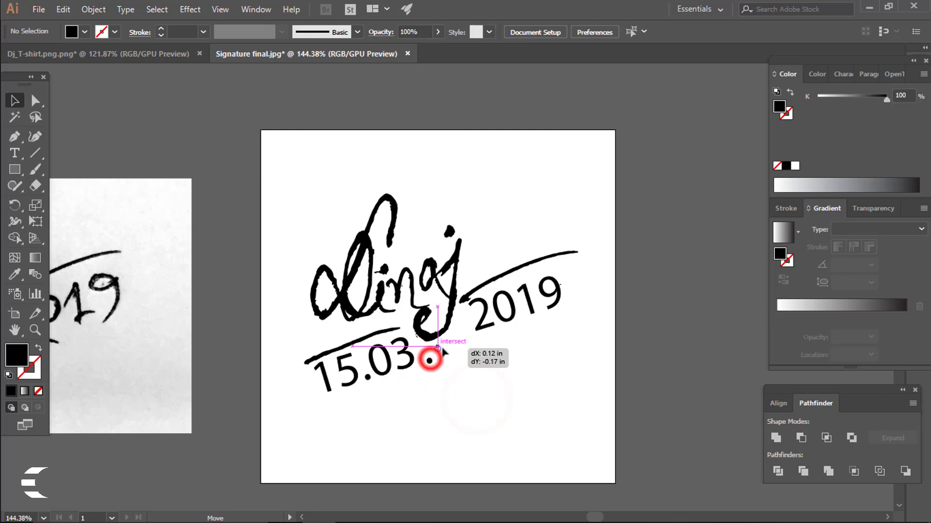
pyautogui.click(475, 376)
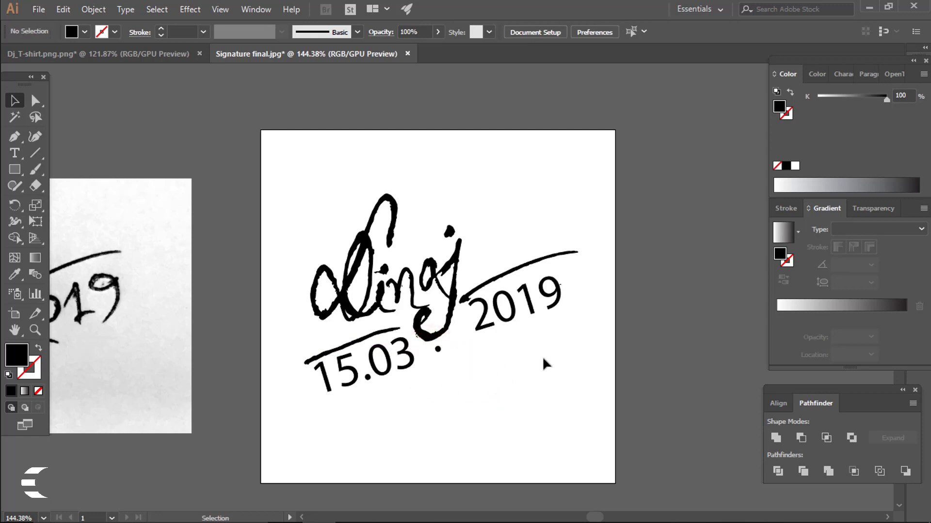
pyautogui.moveTo(532, 351); pyautogui.dragTo(451, 315)
pyautogui.moveTo(501, 336); pyautogui.dragTo(475, 352)
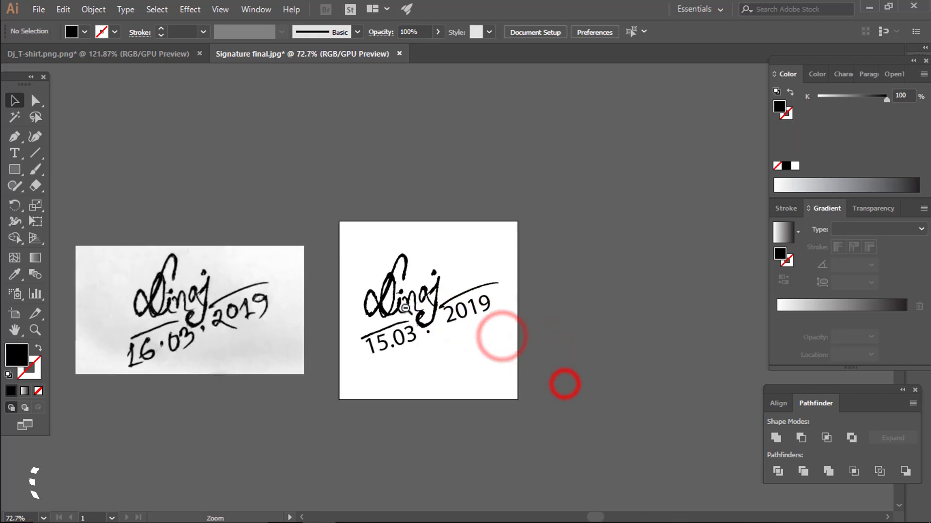
pyautogui.click(405, 308)
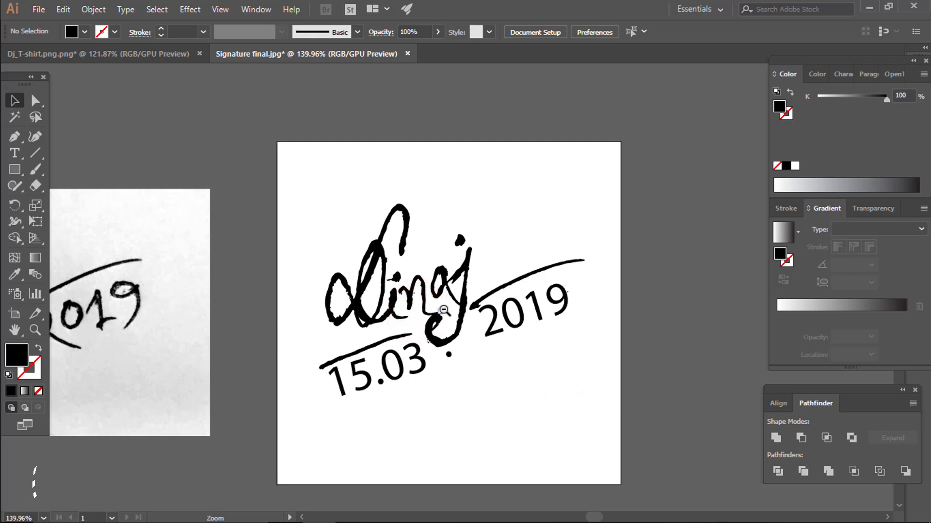
pyautogui.moveTo(443, 310); pyautogui.dragTo(455, 314)
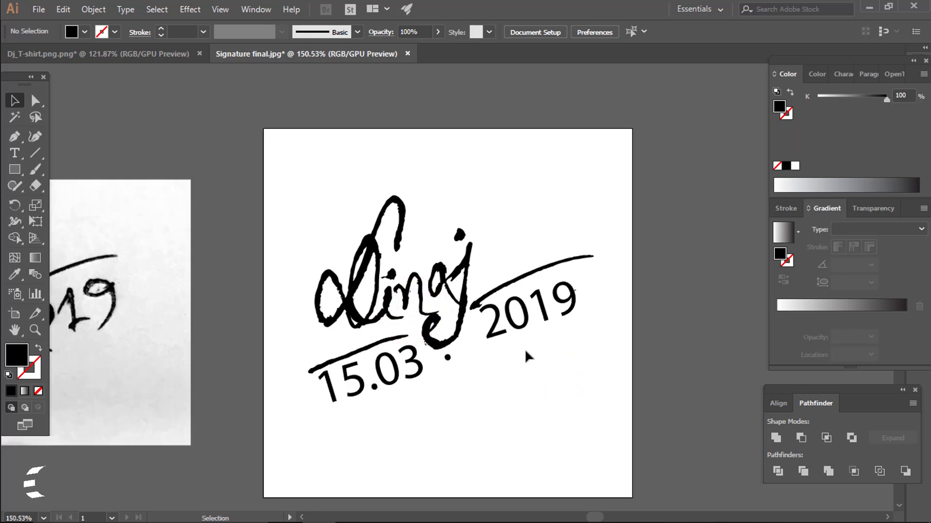
pyautogui.click(38, 10)
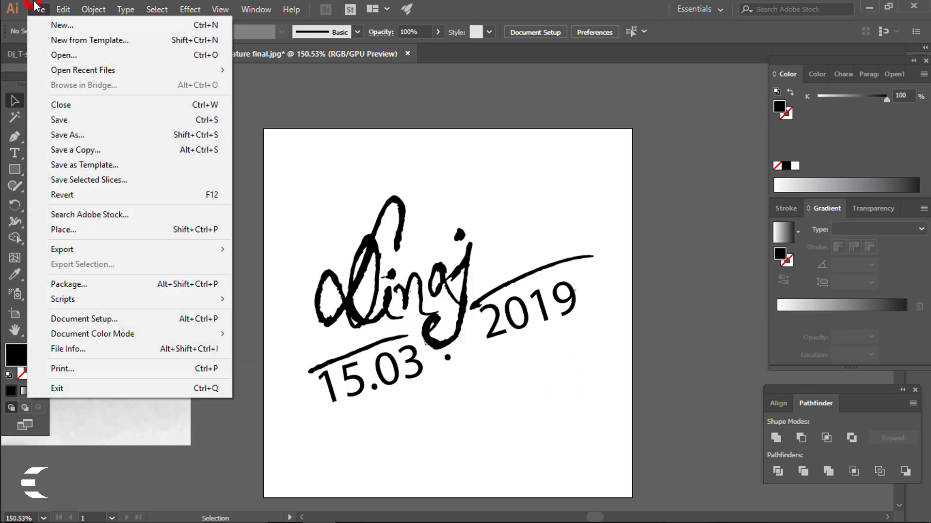
pyautogui.click(133, 250)
pyautogui.click(312, 250)
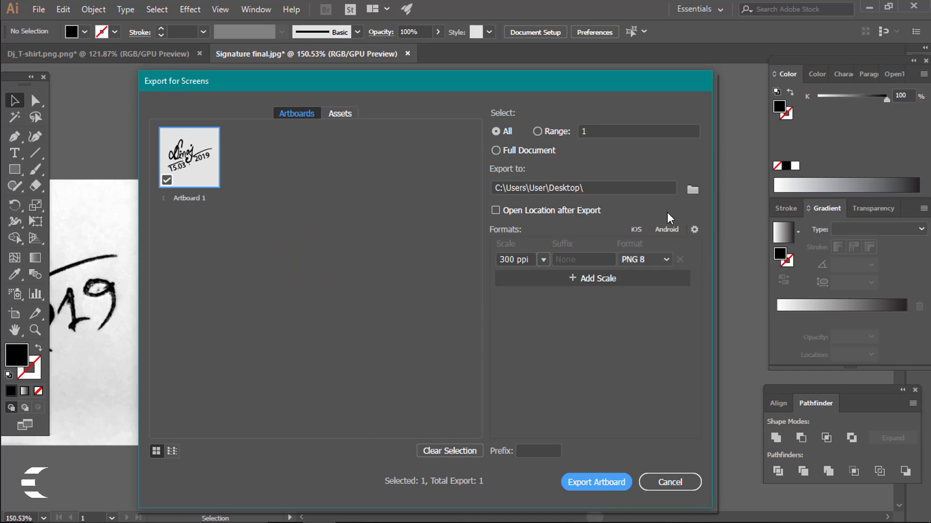
pyautogui.click(671, 482)
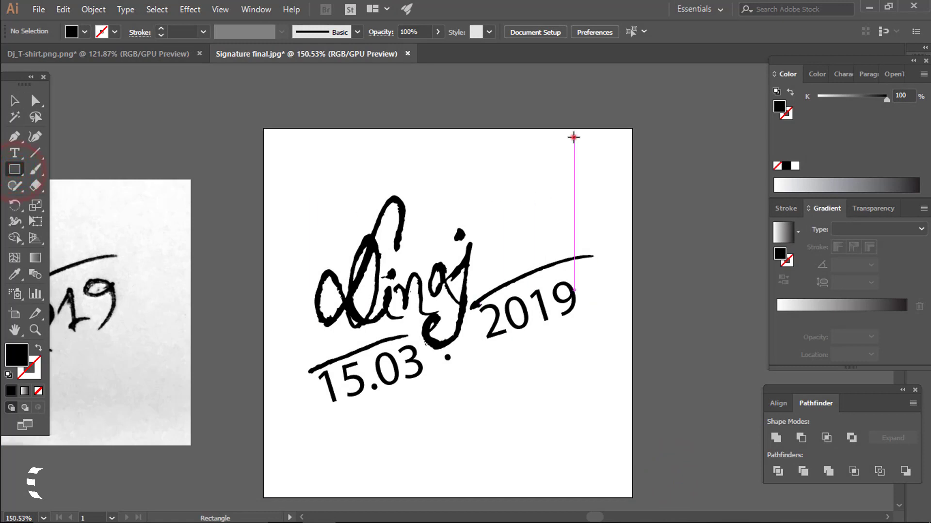
# Step: Draw a rectangle across the artboard's right edge near its upper corner and fill it with light blue #649CFF
pyautogui.moveTo(573, 137); pyautogui.dragTo(741, 268)
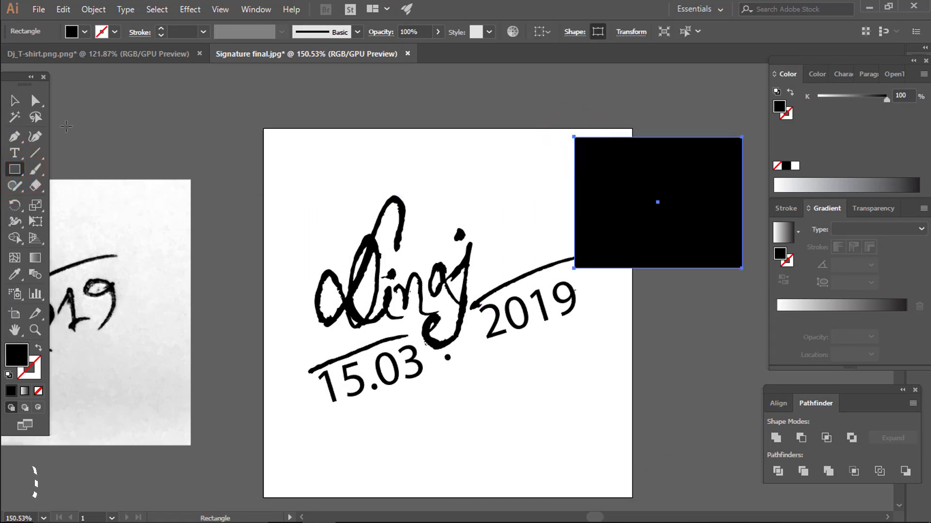
pyautogui.click(84, 32)
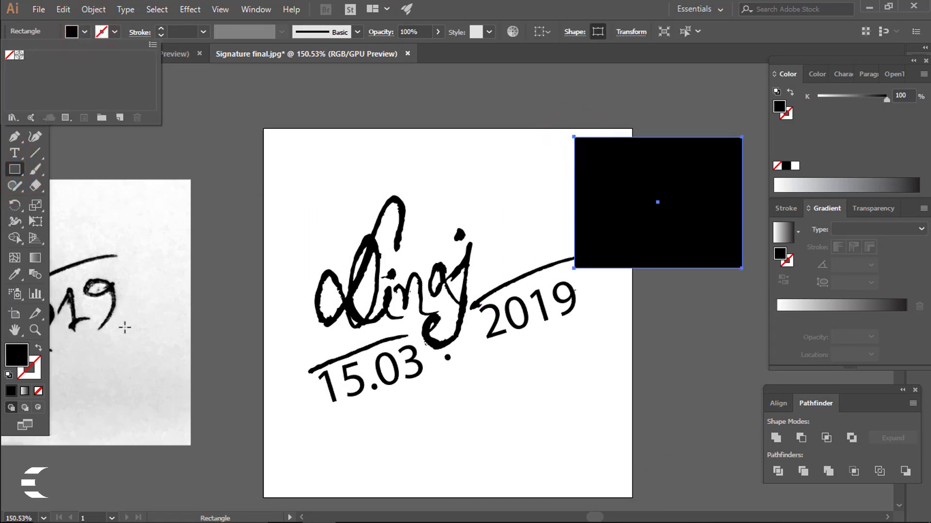
pyautogui.doubleClick(17, 357)
pyautogui.click(691, 250)
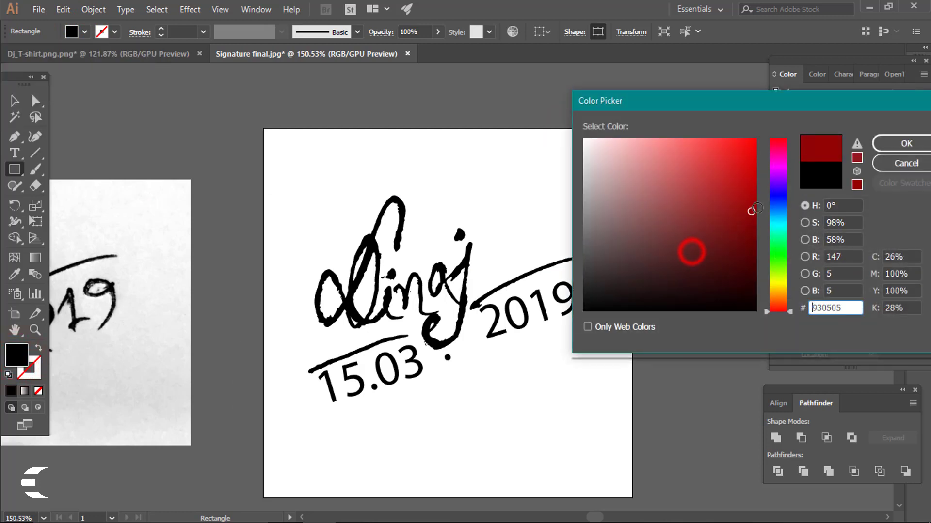
pyautogui.moveTo(777, 242); pyautogui.dragTo(781, 206)
pyautogui.click(760, 182)
pyautogui.moveTo(737, 155); pyautogui.dragTo(688, 138)
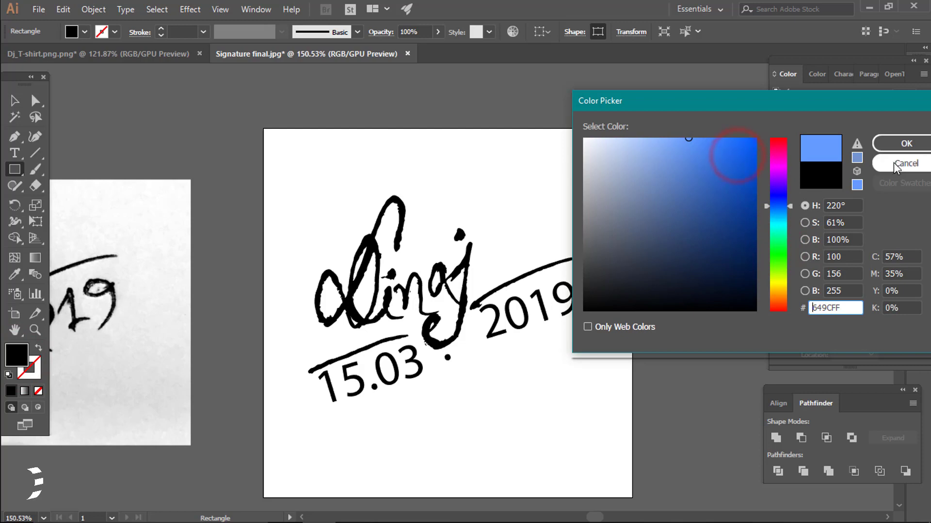
pyautogui.click(905, 144)
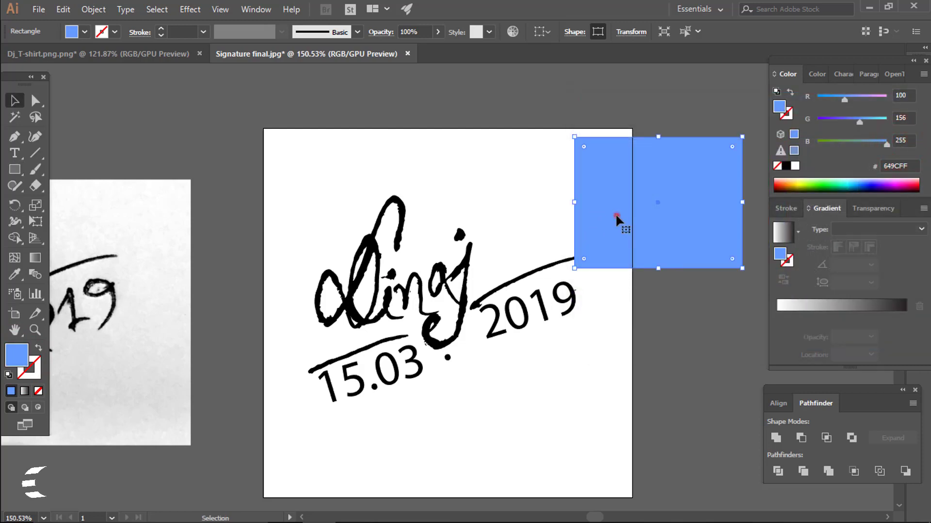
# Step: Shift the blue rectangle up and left, overlap the whole signature with it, and bring the signature to the front
pyautogui.moveTo(615, 214); pyautogui.dragTo(533, 165)
pyautogui.moveTo(582, 406)
pyautogui.mouseDown()
pyautogui.moveTo(426, 332)
pyautogui.moveTo(296, 243)
pyautogui.mouseUp()
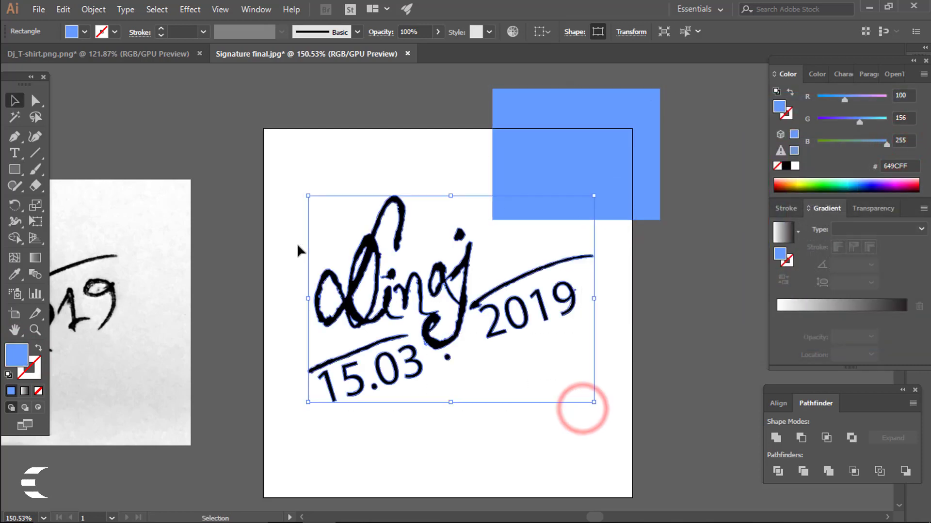
pyautogui.moveTo(464, 270)
pyautogui.mouseDown()
pyautogui.moveTo(448, 294)
pyautogui.moveTo(551, 197)
pyautogui.mouseUp()
pyautogui.rightClick(551, 198)
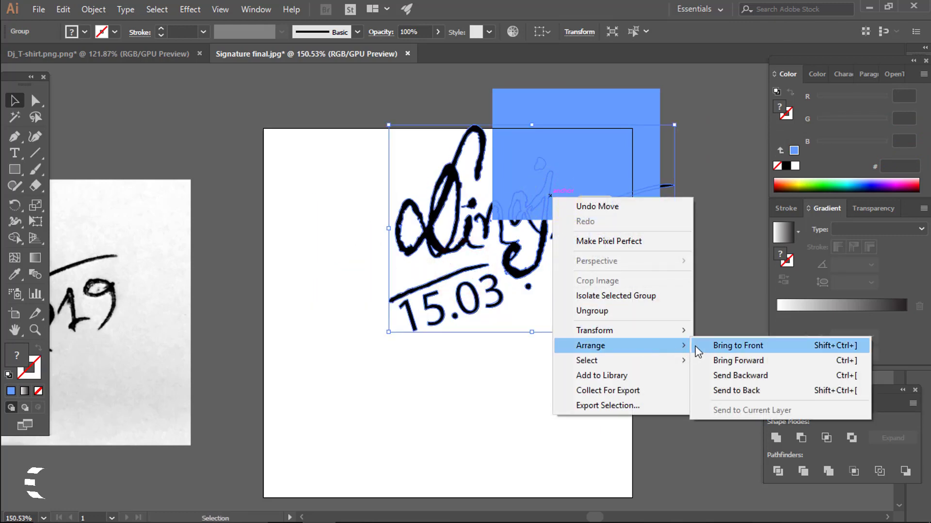
pyautogui.click(695, 346)
# Step: Reposition and enlarge the blue rectangle behind the signature to back its full width, and undo the trial move of the signature
pyautogui.click(573, 147)
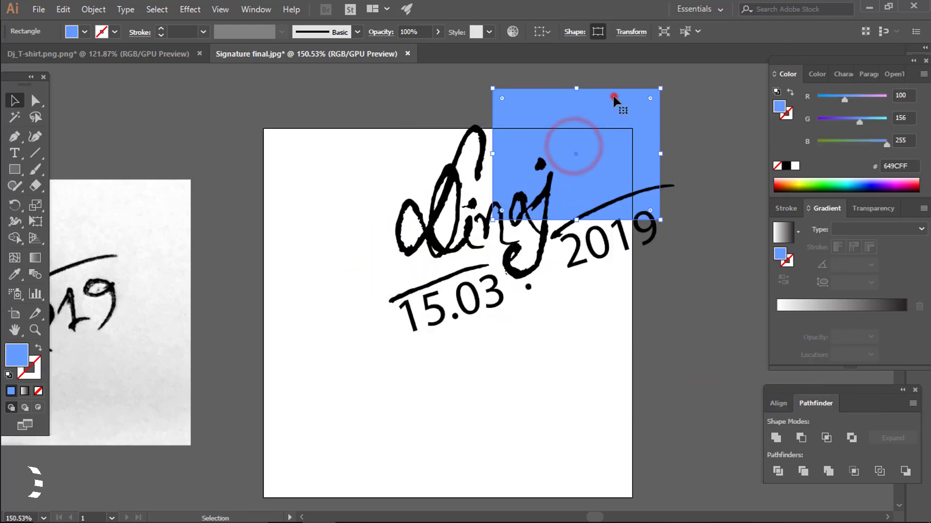
pyautogui.moveTo(612, 94); pyautogui.dragTo(475, 131)
pyautogui.moveTo(523, 262)
pyautogui.mouseDown()
pyautogui.moveTo(602, 333)
pyautogui.moveTo(675, 349)
pyautogui.moveTo(446, 347)
pyautogui.mouseUp()
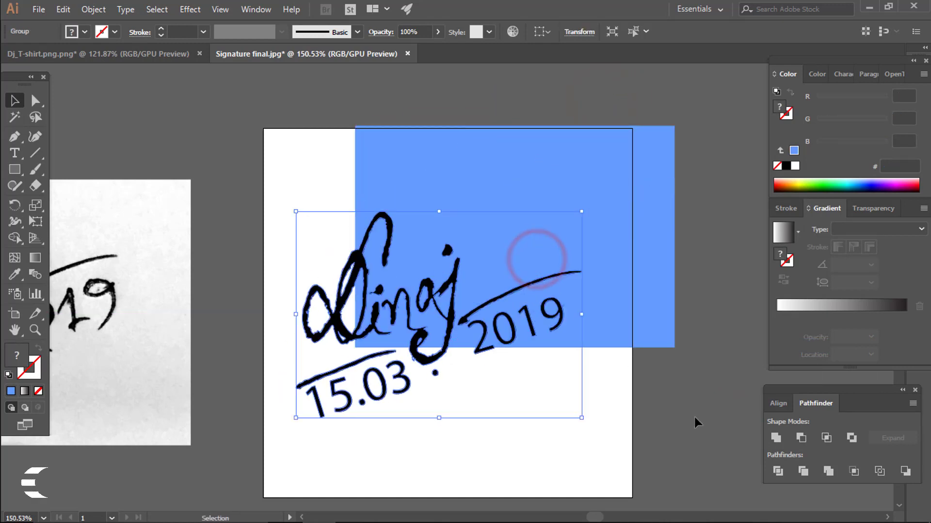
pyautogui.hotkey('ctrl', 'z')
pyautogui.click(676, 378)
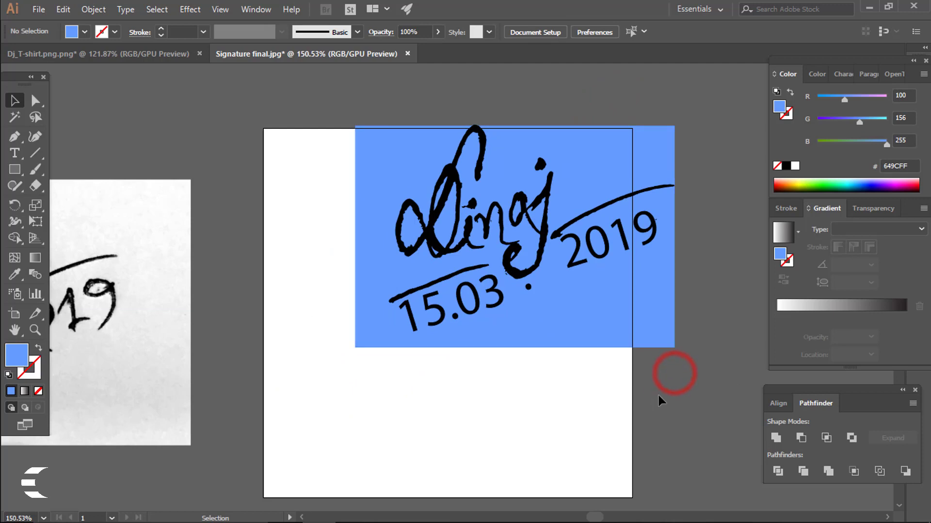
# Step: Move the signature and blue rectangle together to the middle of the artboard, and delete the rectangle
pyautogui.moveTo(658, 395)
pyautogui.mouseDown()
pyautogui.moveTo(468, 228)
pyautogui.moveTo(383, 310)
pyautogui.moveTo(398, 308)
pyautogui.mouseUp()
pyautogui.click(685, 361)
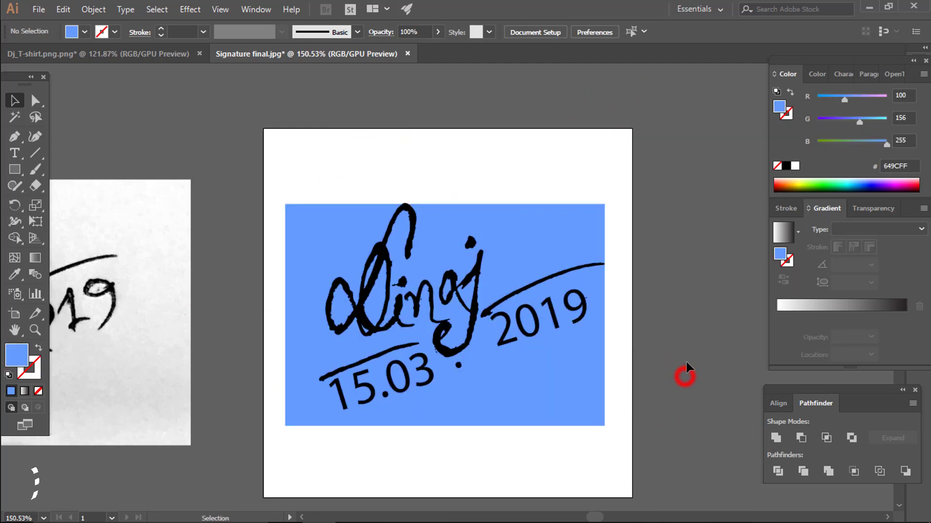
pyautogui.click(601, 410)
pyautogui.press('Delete')
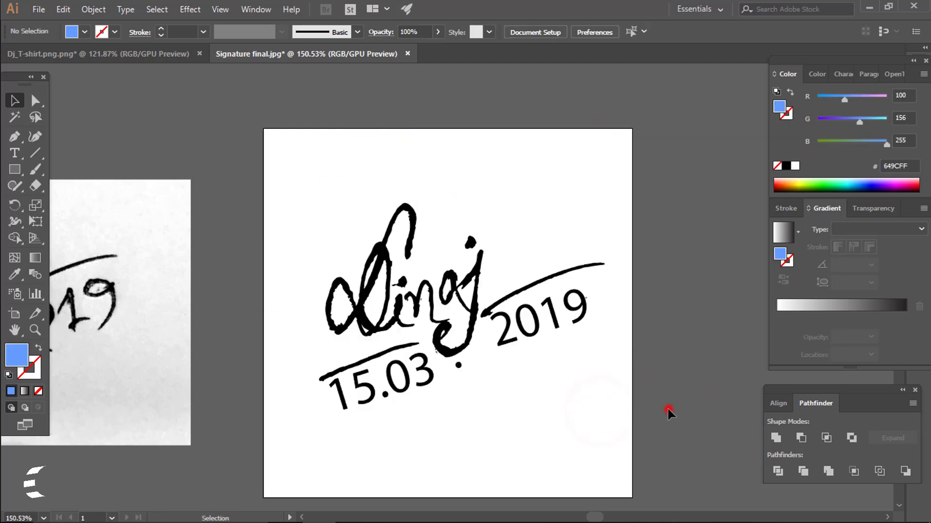
pyautogui.click(38, 9)
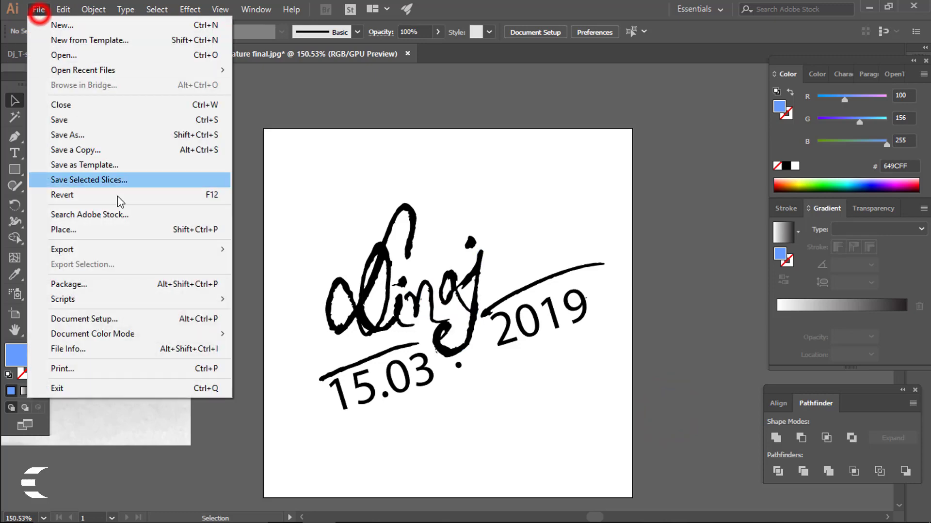
pyautogui.click(182, 249)
pyautogui.click(252, 249)
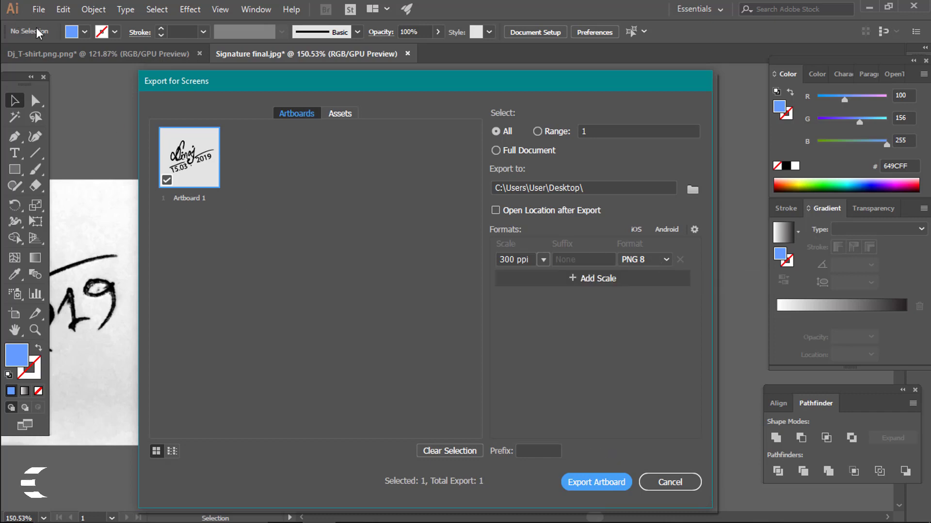
pyautogui.click(672, 483)
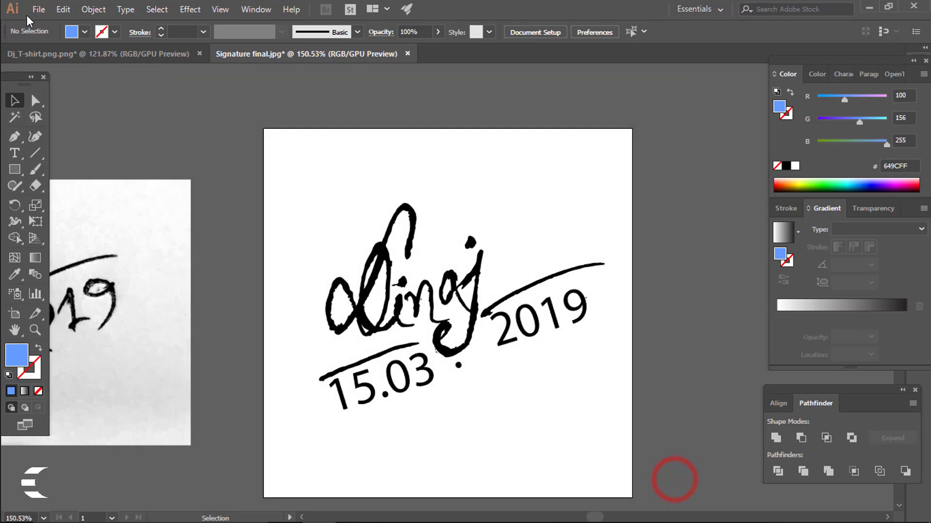
# Step: Export Artboard 1 to the Desktop folder as PNG 8 at 300 ppi using Export for Screens, and show the desktop
pyautogui.click(39, 9)
pyautogui.click(131, 250)
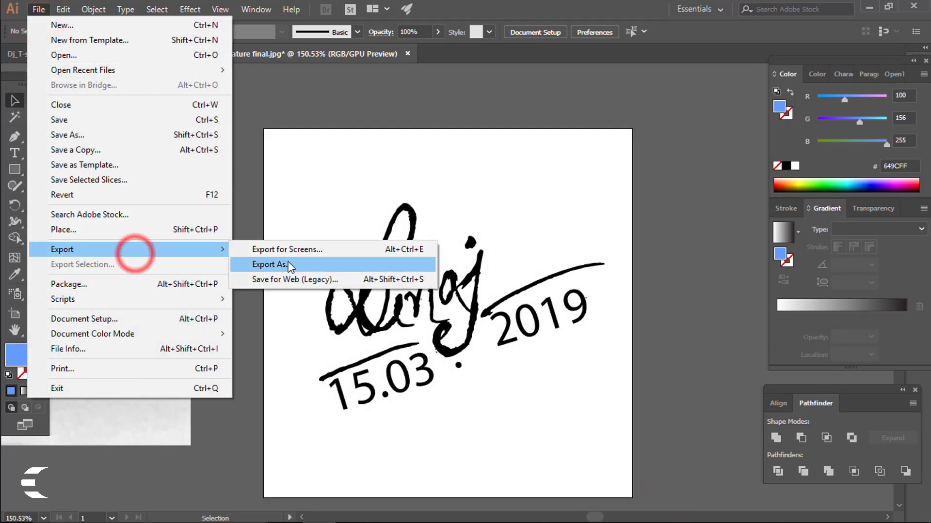
pyautogui.click(355, 249)
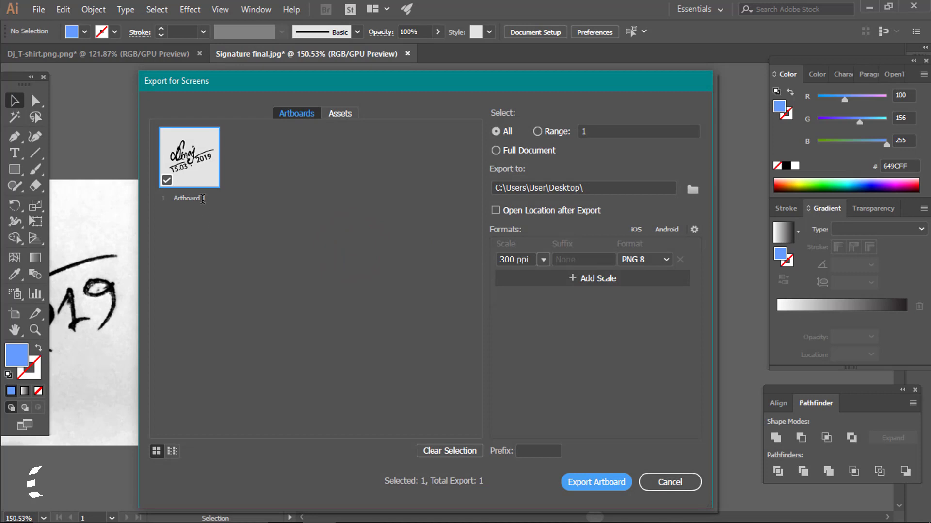
pyautogui.moveTo(428, 85); pyautogui.dragTo(427, 71)
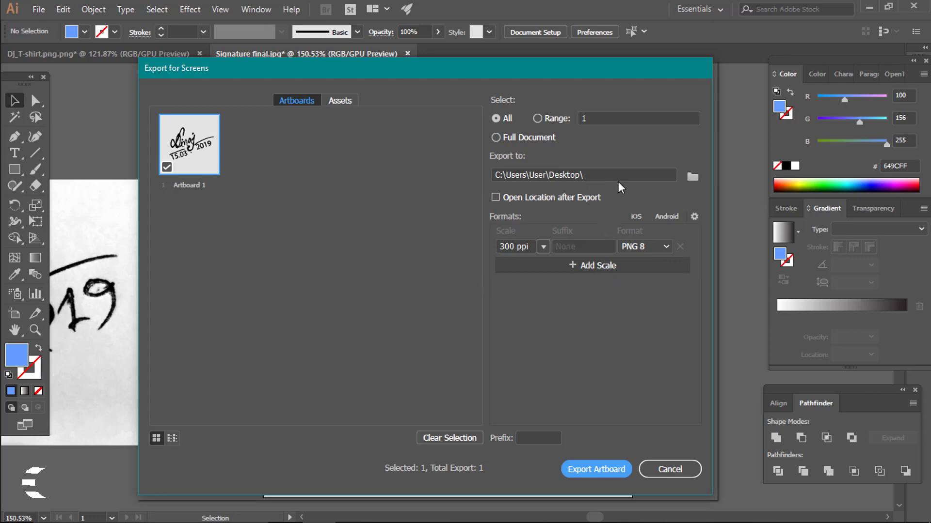
pyautogui.click(693, 179)
pyautogui.click(913, 73)
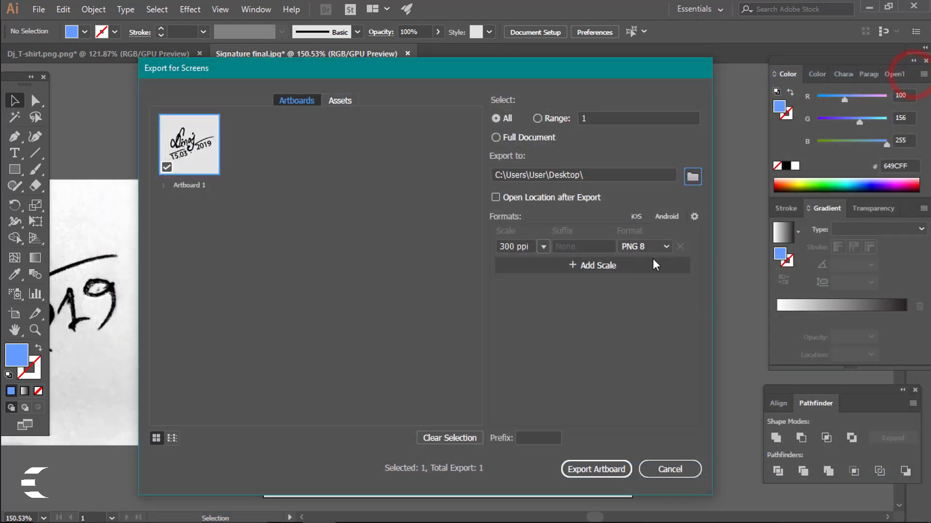
pyautogui.click(662, 246)
pyautogui.click(651, 276)
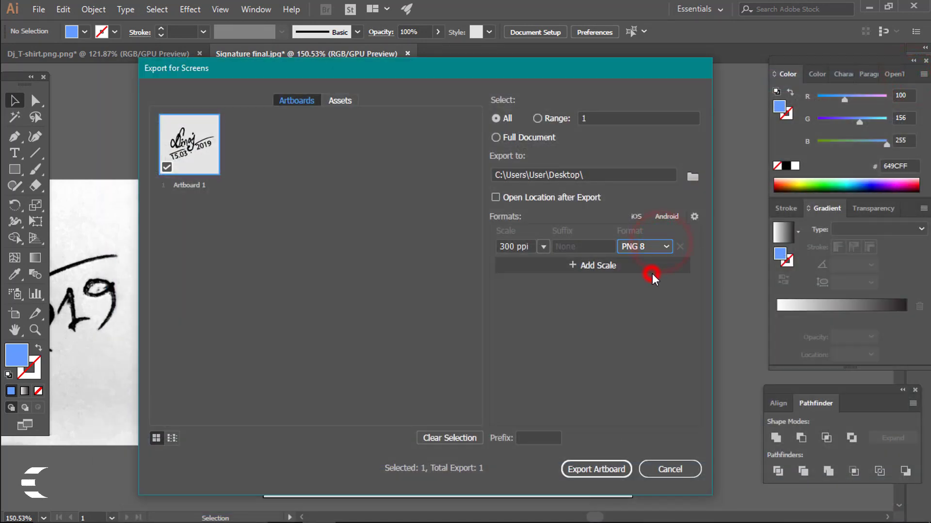
pyautogui.click(599, 460)
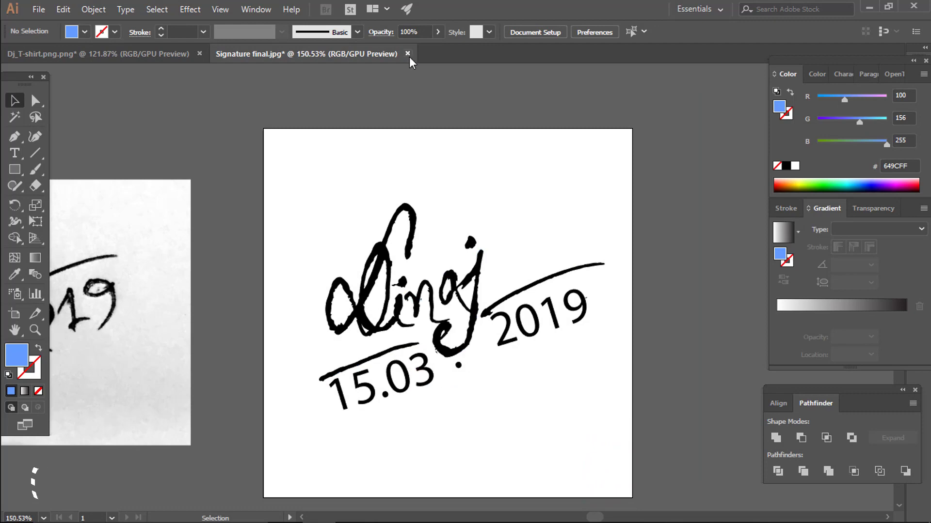
pyautogui.click(863, 8)
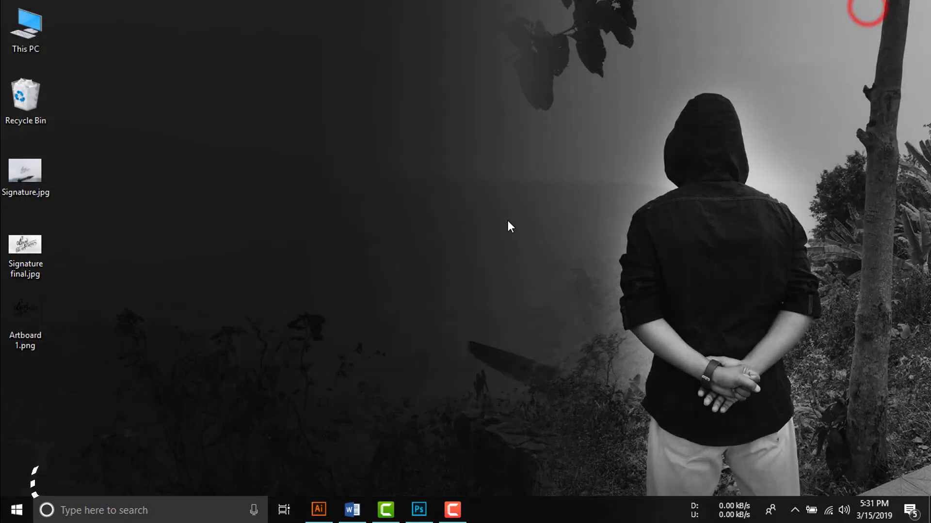
# Step: Open the exported Artboard 1.png from the desktop to check the signature's background, and close the image viewer
pyautogui.click(208, 292)
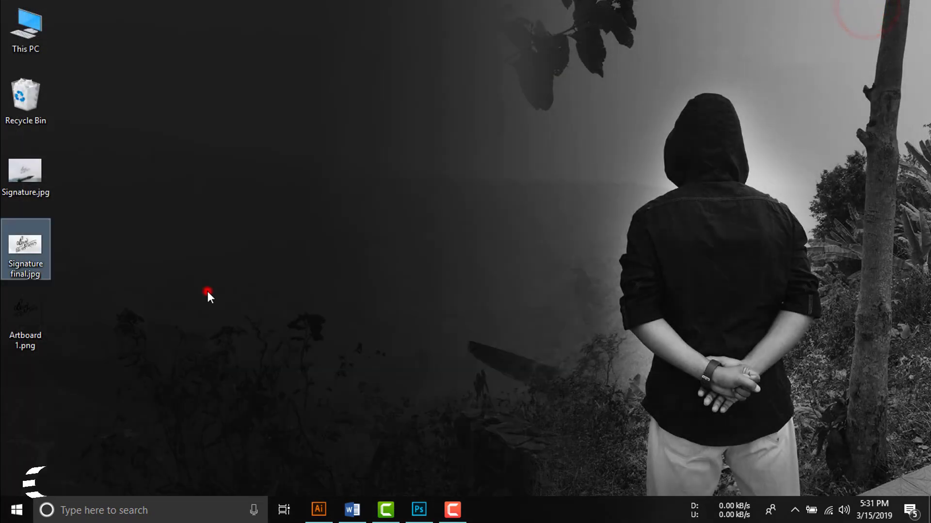
pyautogui.click(24, 313)
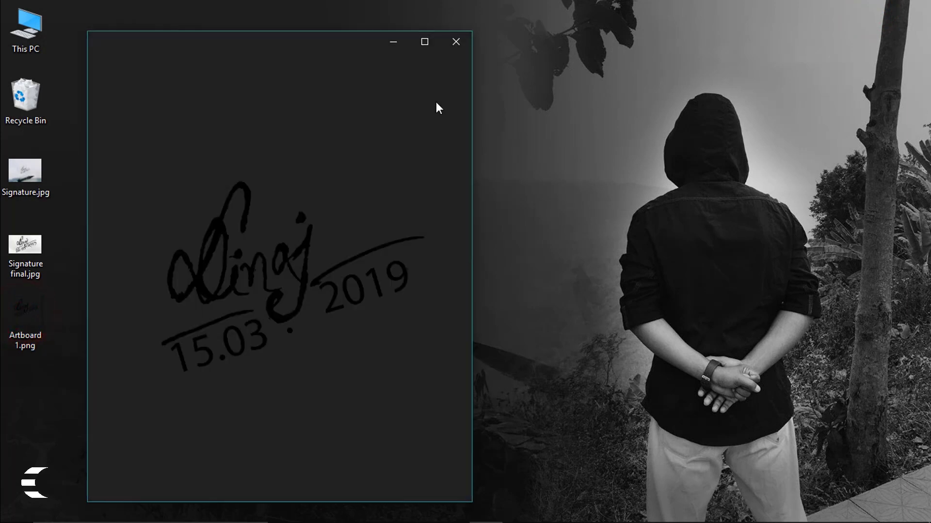
pyautogui.click(464, 42)
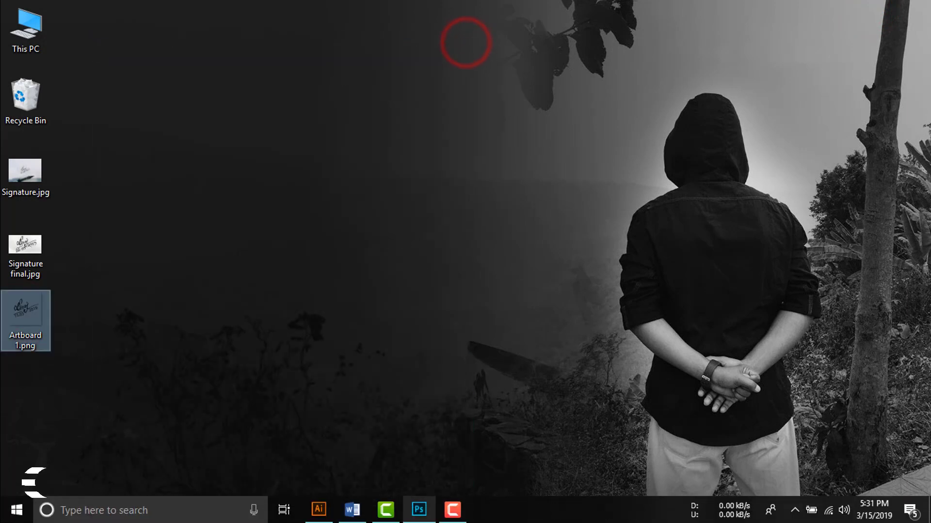
pyautogui.moveTo(446, 522)
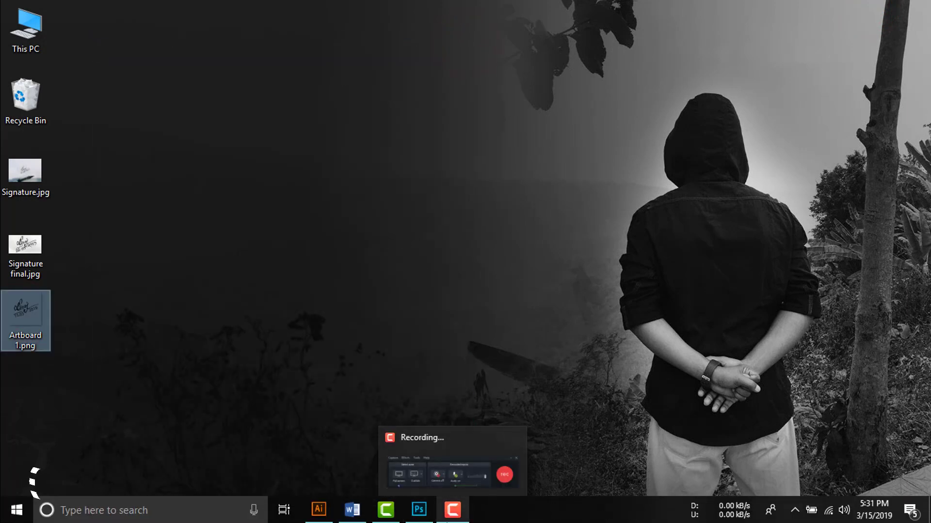
pyautogui.click(450, 517)
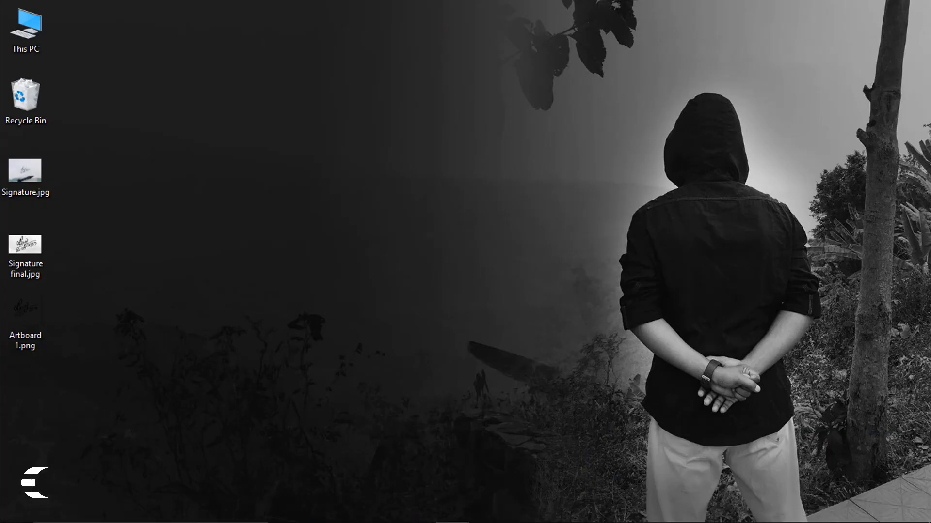
# Step: Switch to Illustrator and examine the lettering and half-face artwork on the blue T-shirt in the Dj_T-shirt document, up close and as a whole
pyautogui.click(320, 510)
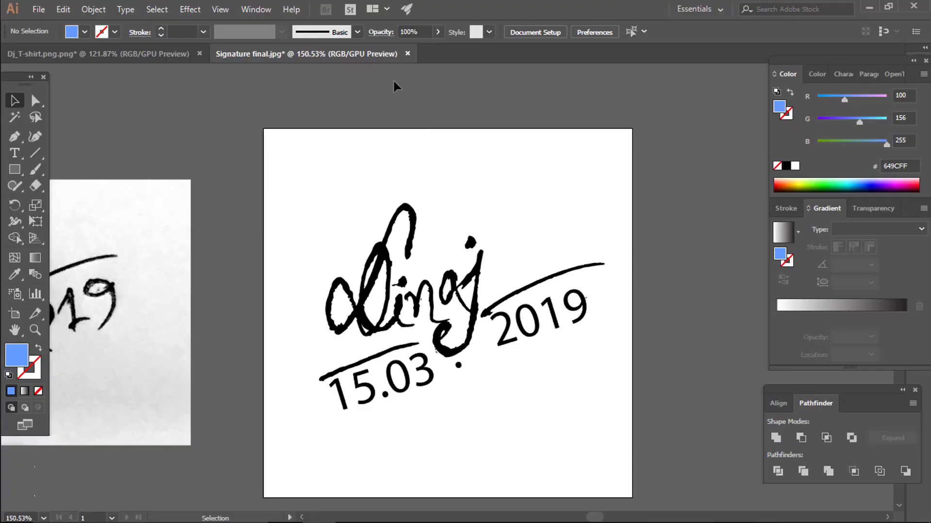
pyautogui.click(130, 54)
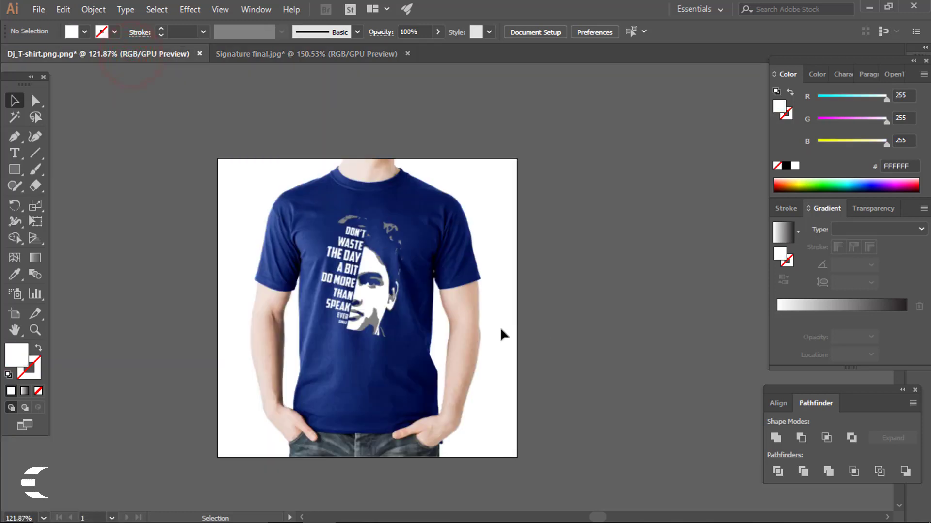
pyautogui.moveTo(383, 282); pyautogui.dragTo(455, 314)
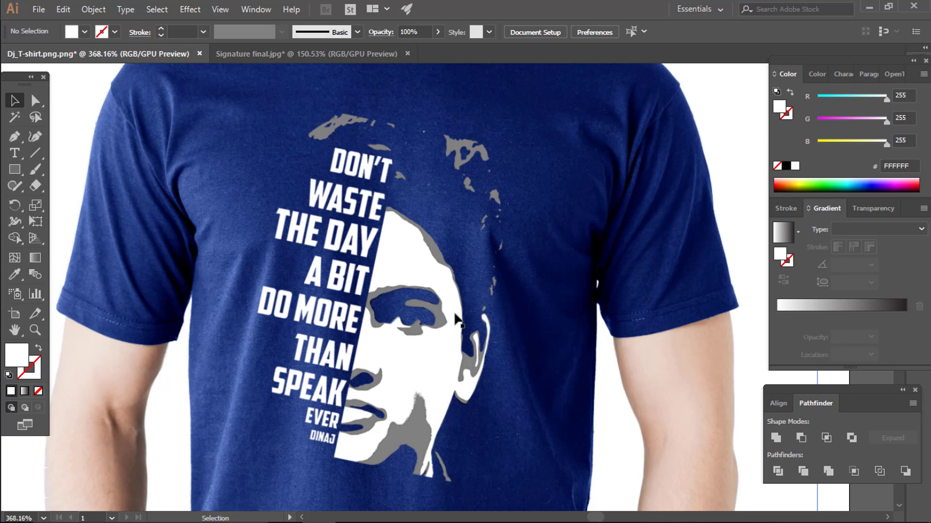
pyautogui.moveTo(494, 355); pyautogui.dragTo(493, 311)
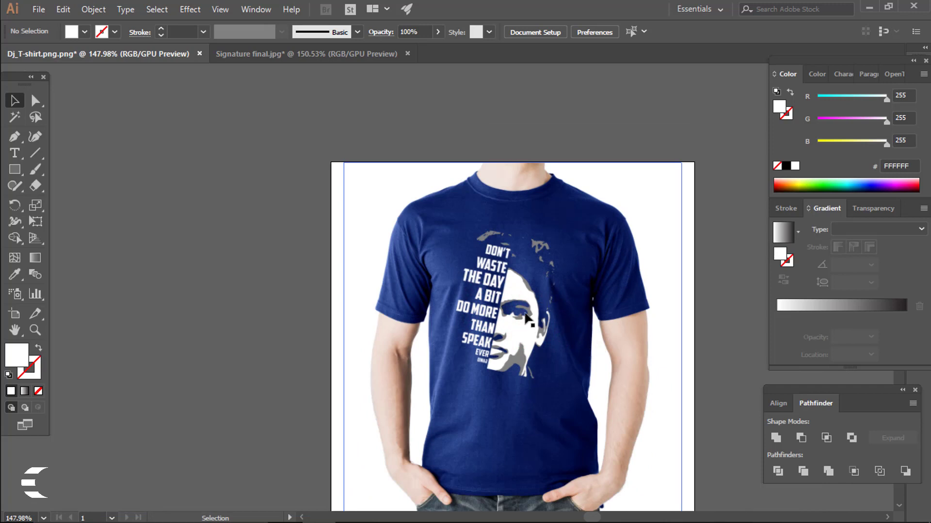
pyautogui.click(496, 123)
pyautogui.keyDown('ctrl'); pyautogui.keyDown('alt'); pyautogui.click(560, 271); pyautogui.keyUp('alt'); pyautogui.keyUp('ctrl')
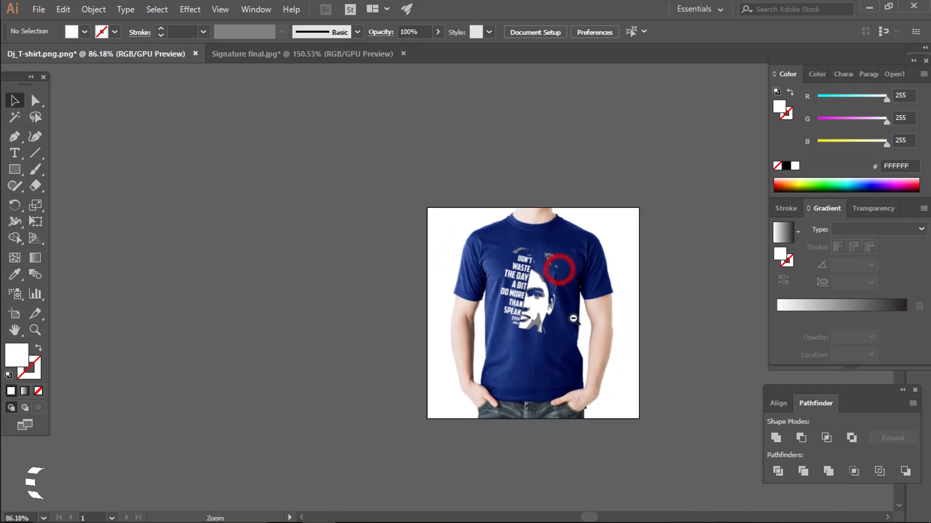
pyautogui.keyDown('ctrl'); pyautogui.keyDown('alt'); pyautogui.click(592, 322); pyautogui.keyUp('alt'); pyautogui.keyUp('ctrl')
pyautogui.moveTo(557, 320); pyautogui.dragTo(567, 339)
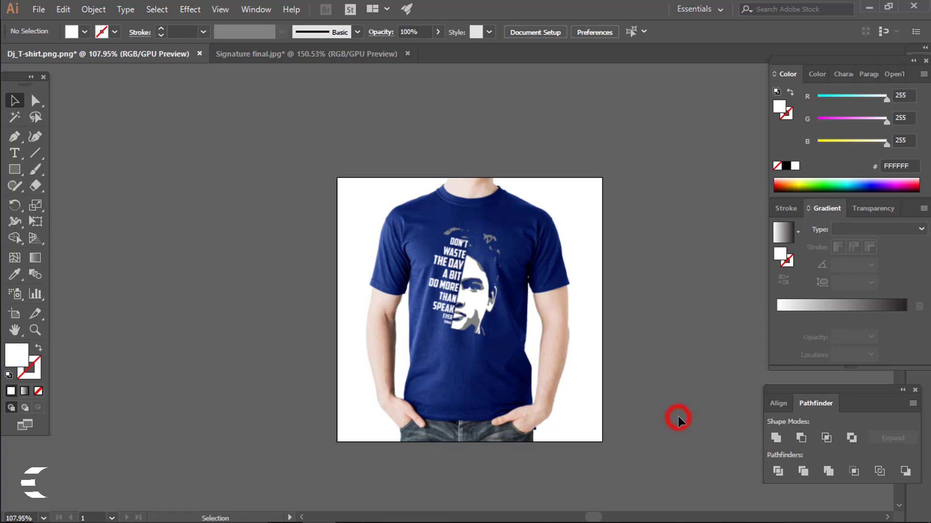
pyautogui.scroll(1, 677, 415)
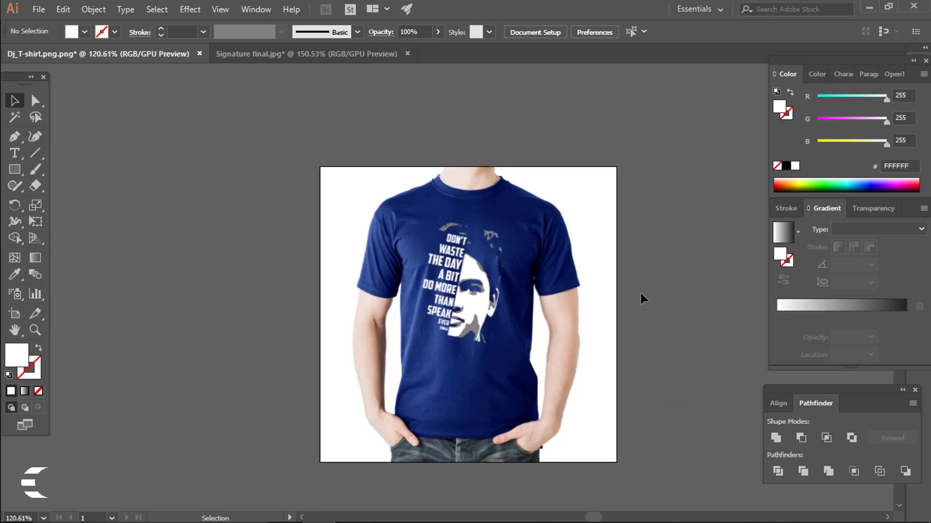